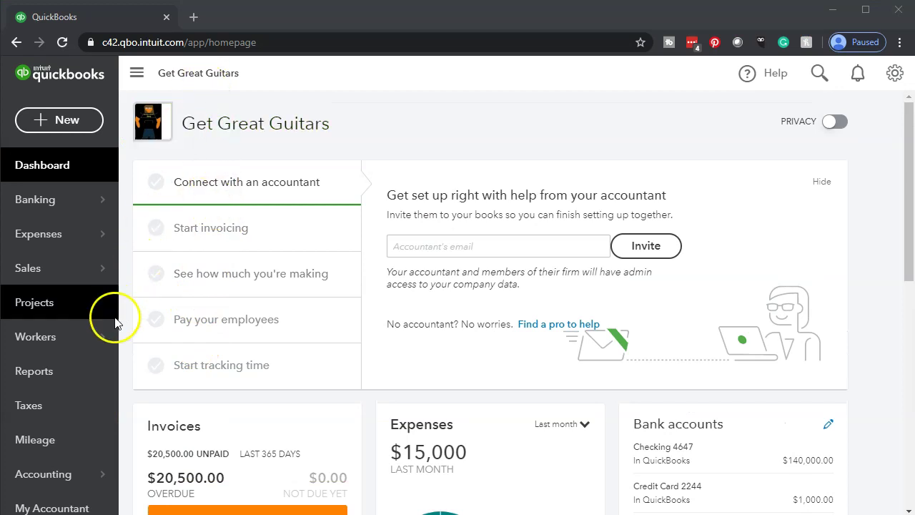
Step: Open the Balance Sheet report and run it for the period 01/01/2020 to 12/31/2020
left_click(65, 385)
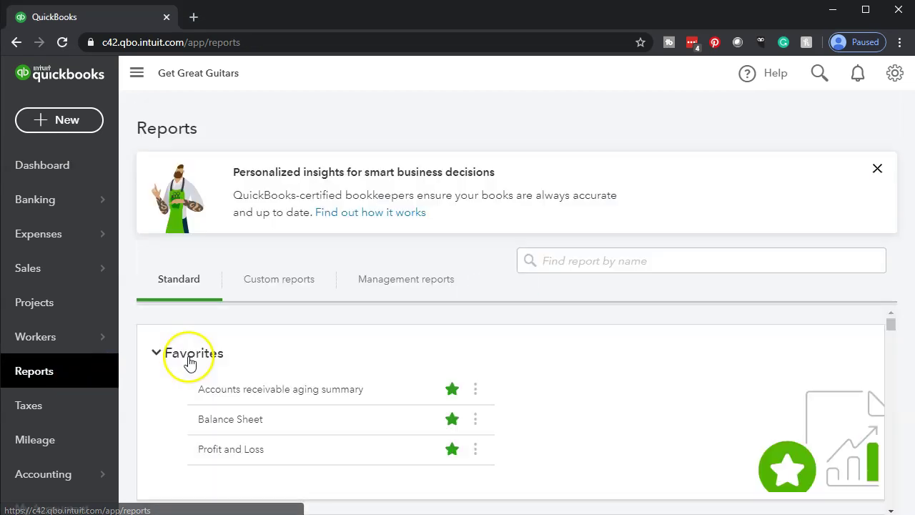
left_click(223, 422)
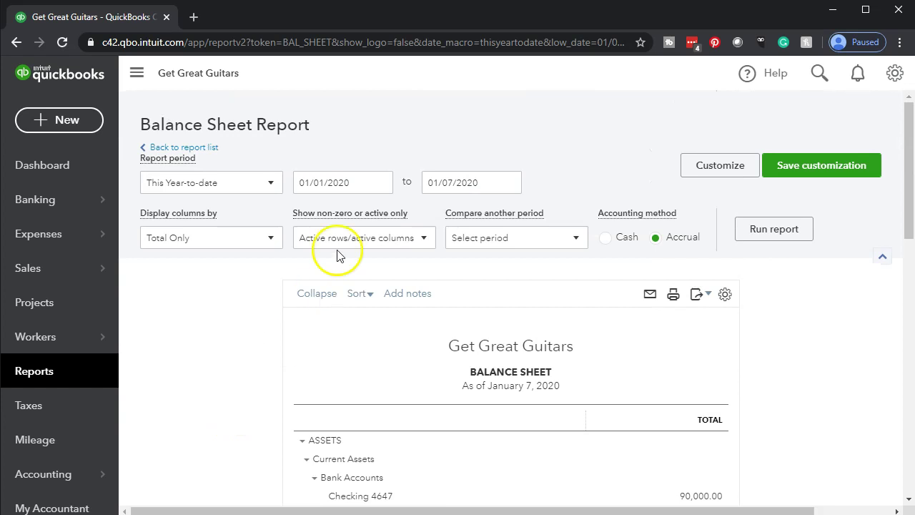
left_click(355, 181)
type("01/01/2020")
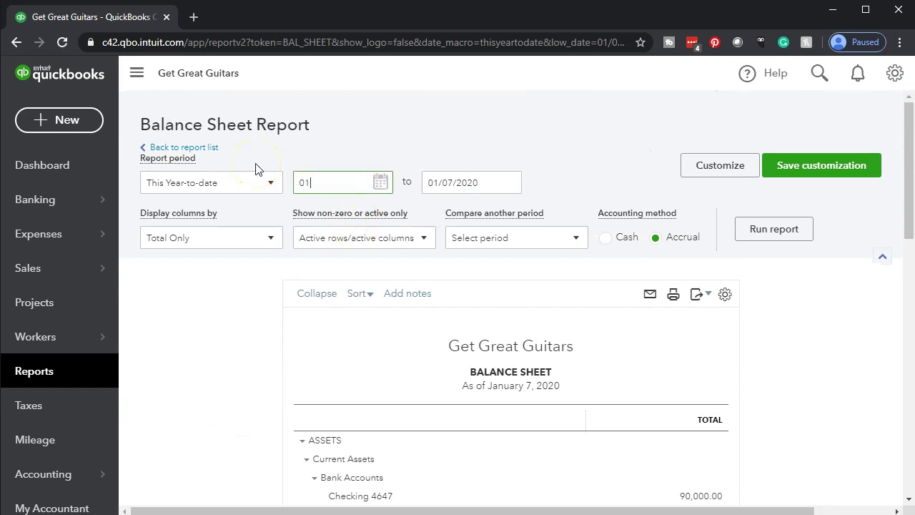
key("Tab")
type("12/31/2020")
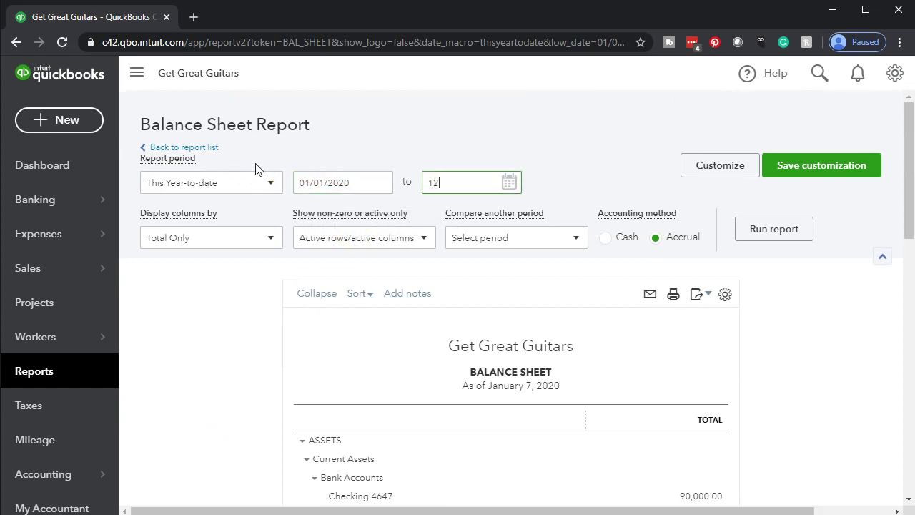
key("Tab")
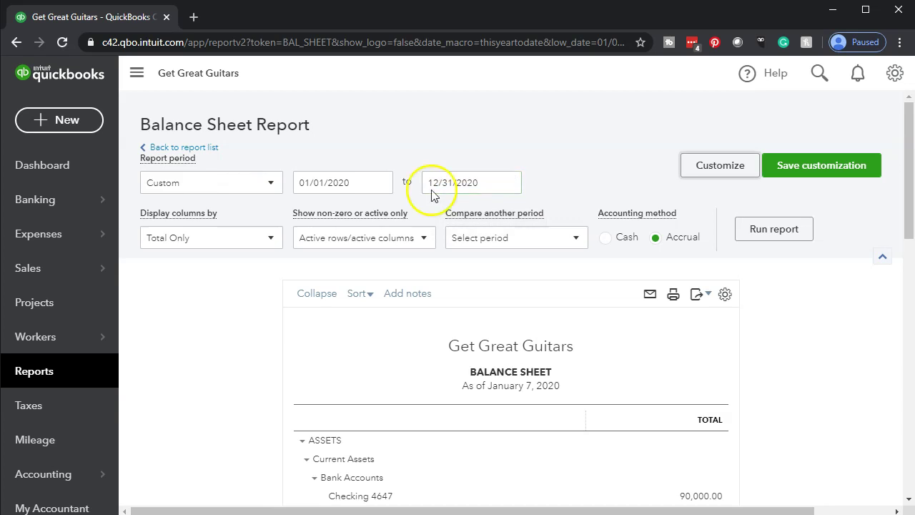
left_click(752, 233)
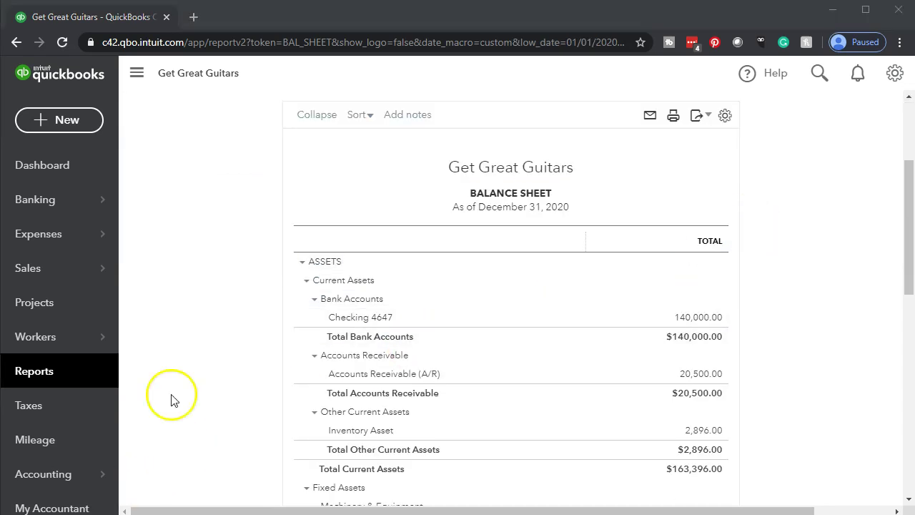
scroll(171, 398, "up", 3)
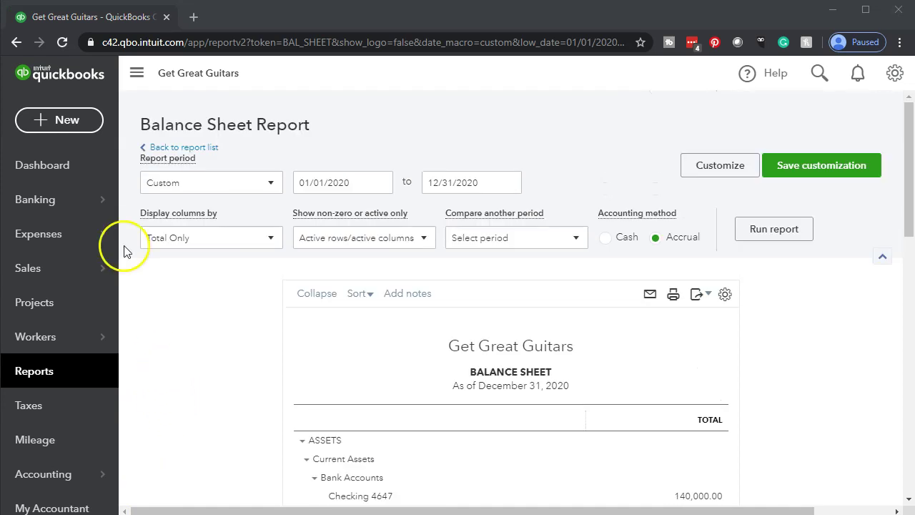
Step: Duplicate the browser tab holding the Balance Sheet report, and return to the original tab
right_click(125, 18)
left_click(145, 73)
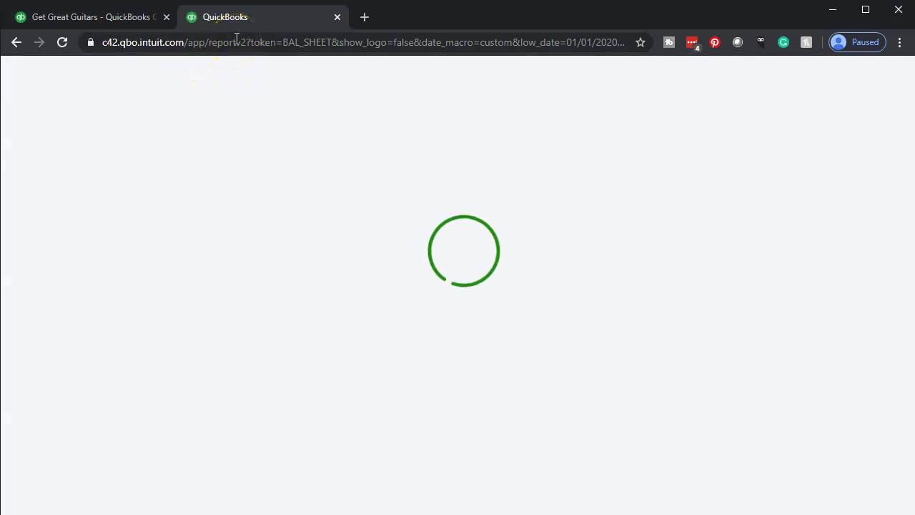
left_click(97, 19)
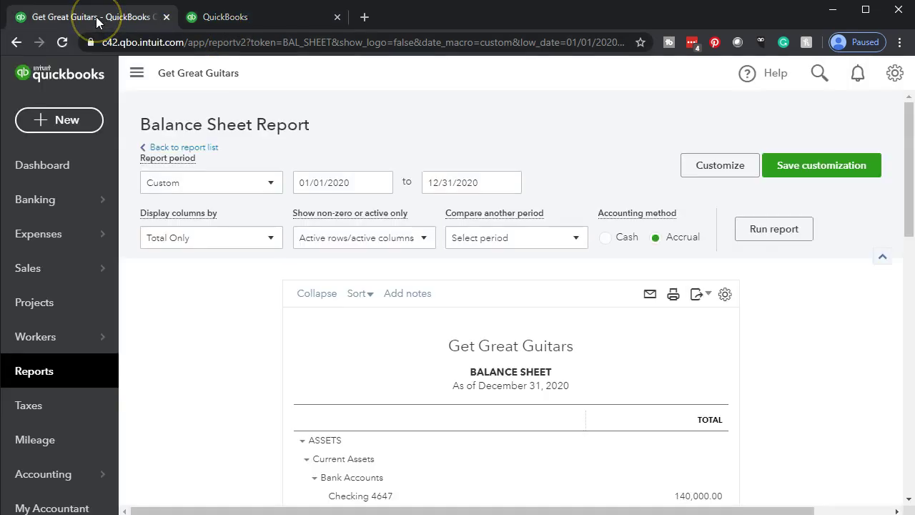
Step: Search the report list for "trial" and open the standard Trial Balance report
left_click(40, 375)
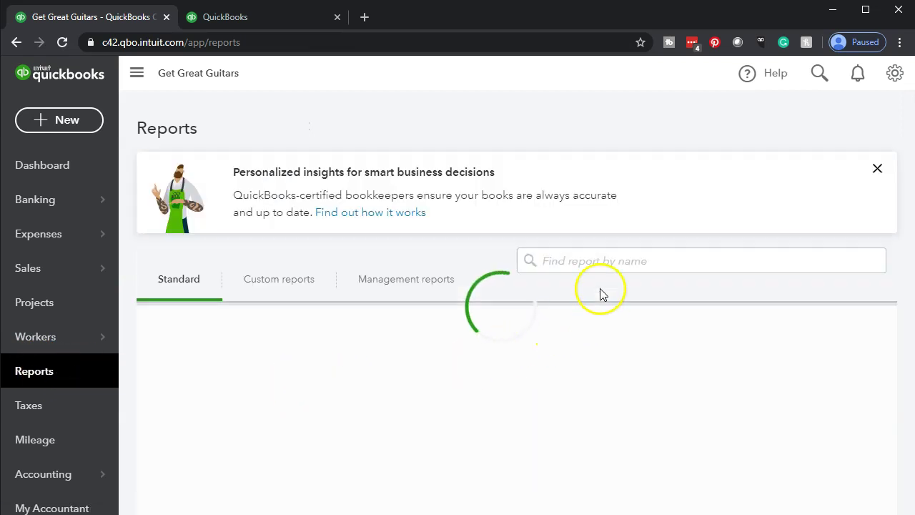
left_click(598, 261)
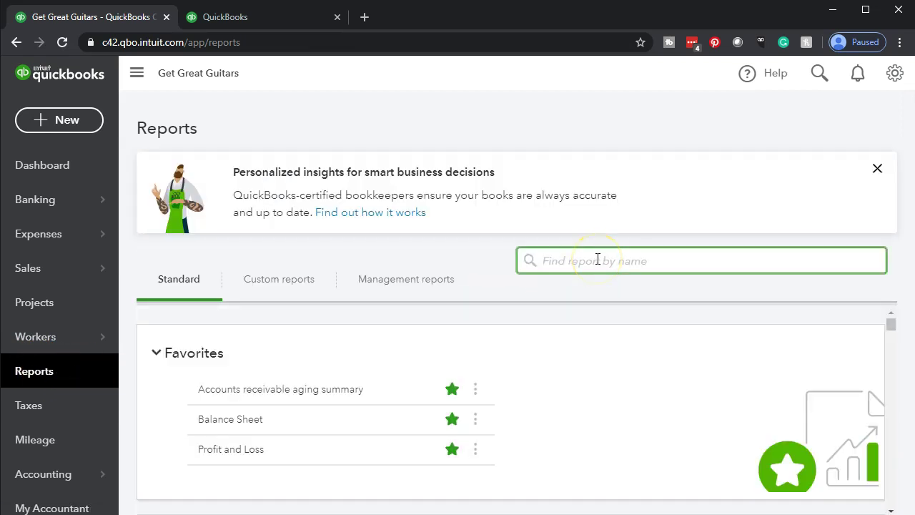
type("trial")
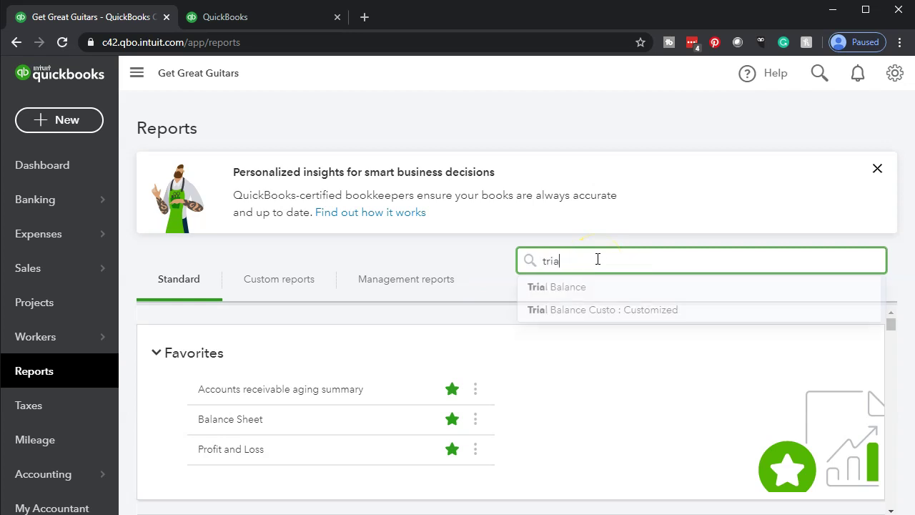
left_click(558, 293)
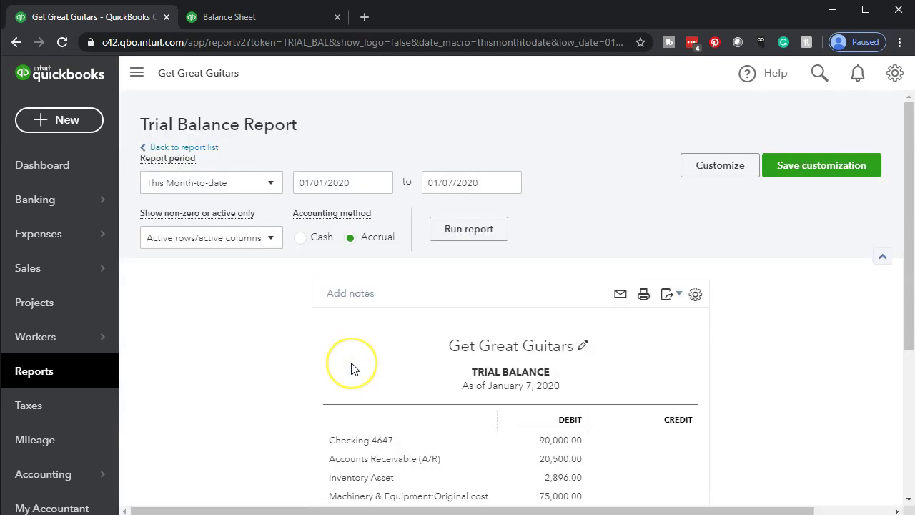
Step: Run the Trial Balance report for the period 01/01/2020 to 12/31/2020
scroll(351, 368, "down", 2)
scroll(351, 368, "up", 3)
left_click(329, 183)
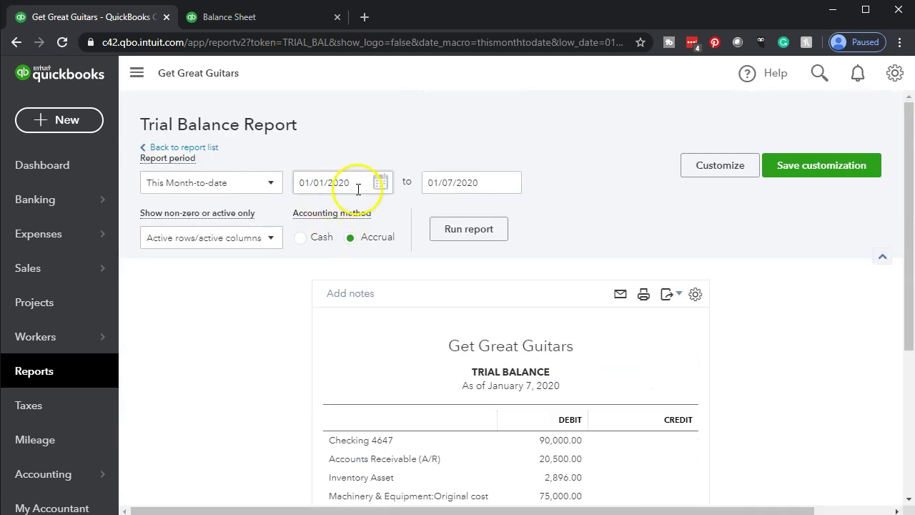
type("01012020")
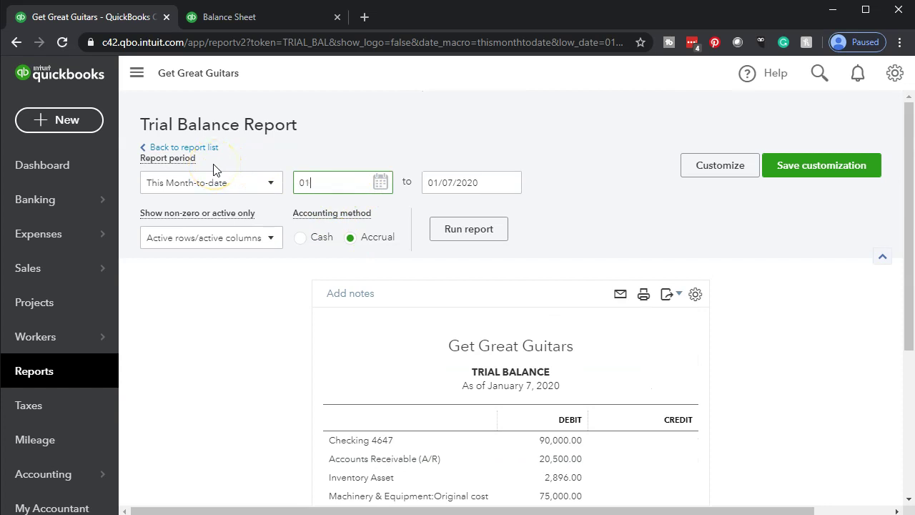
key("Tab")
type("12/31/2020")
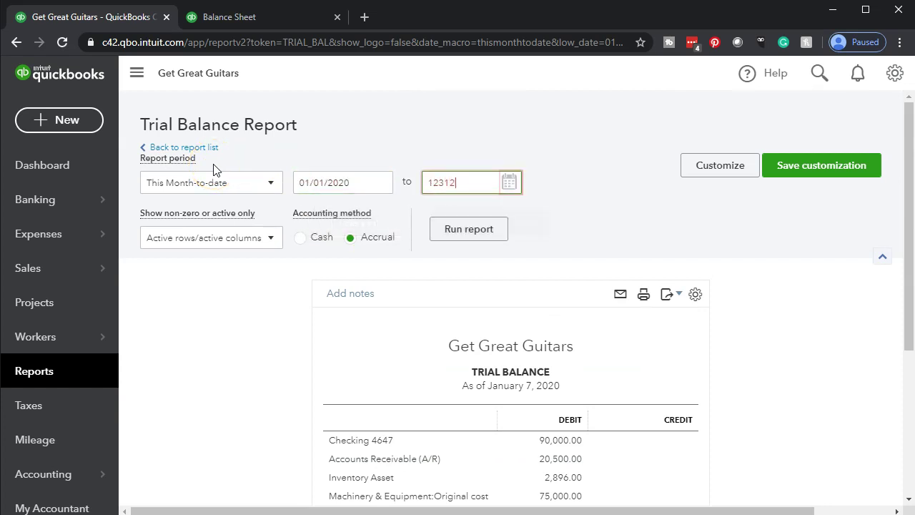
key("Tab")
left_click(459, 227)
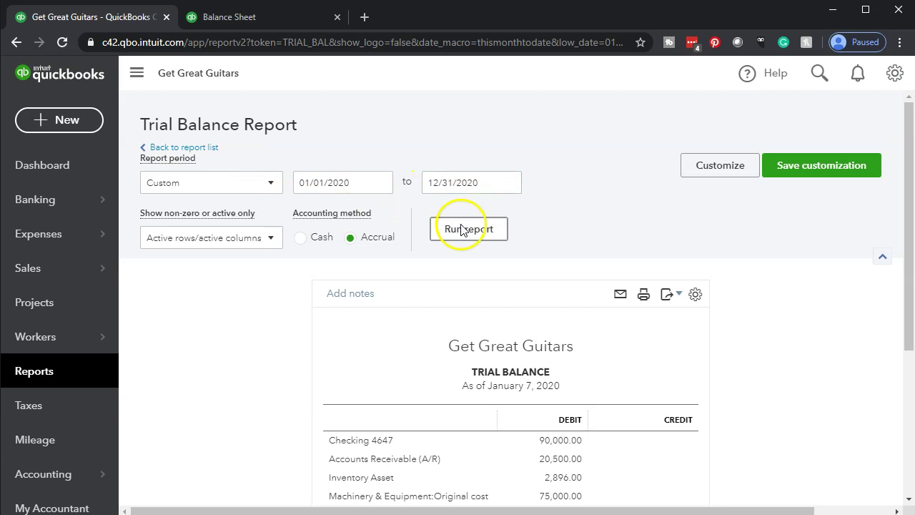
scroll(460, 229, "down", 3)
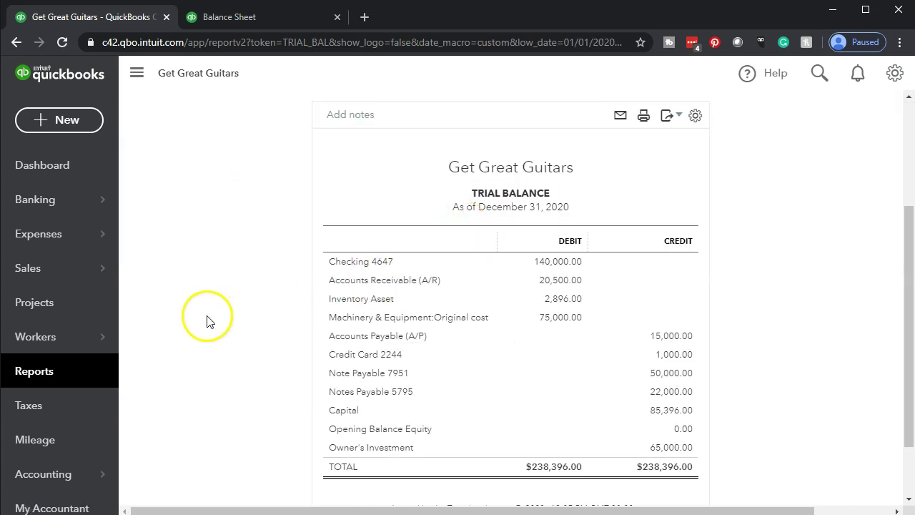
Step: Duplicate the browser tab holding the Trial Balance, and switch to the Balance Sheet tab
right_click(122, 18)
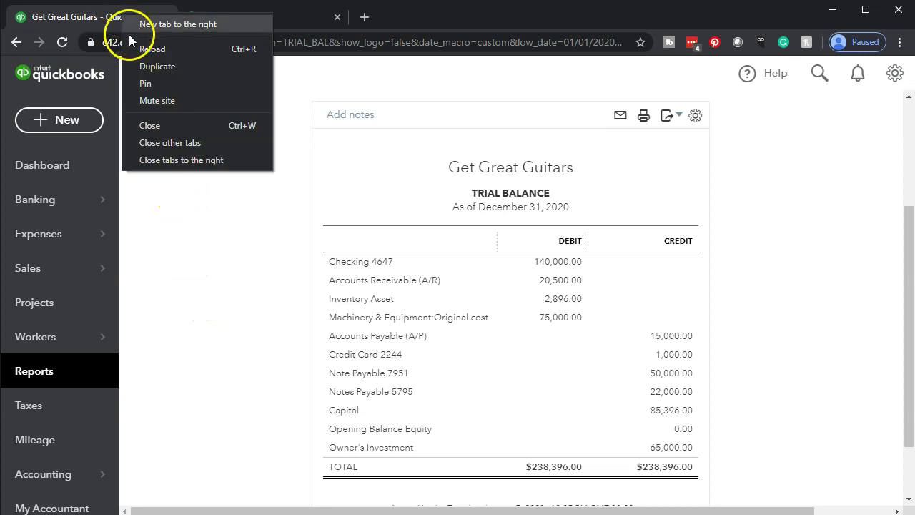
left_click(141, 66)
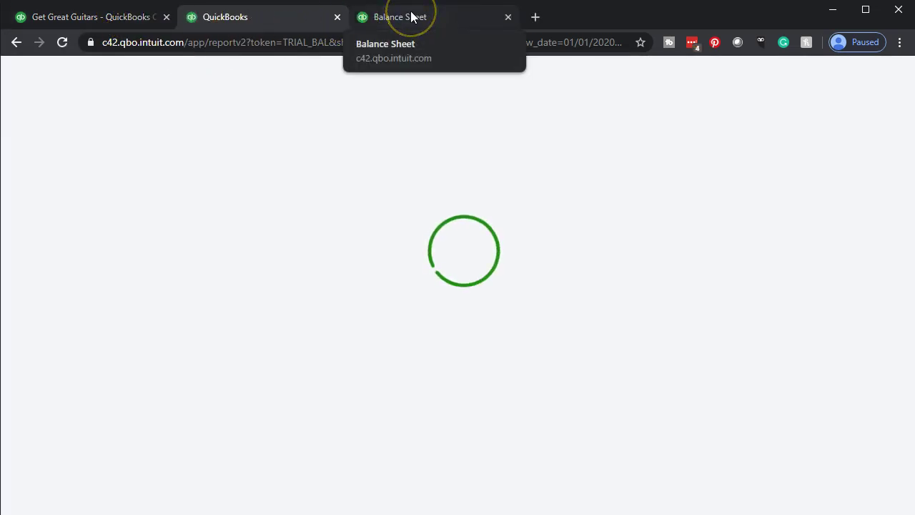
left_click(408, 17)
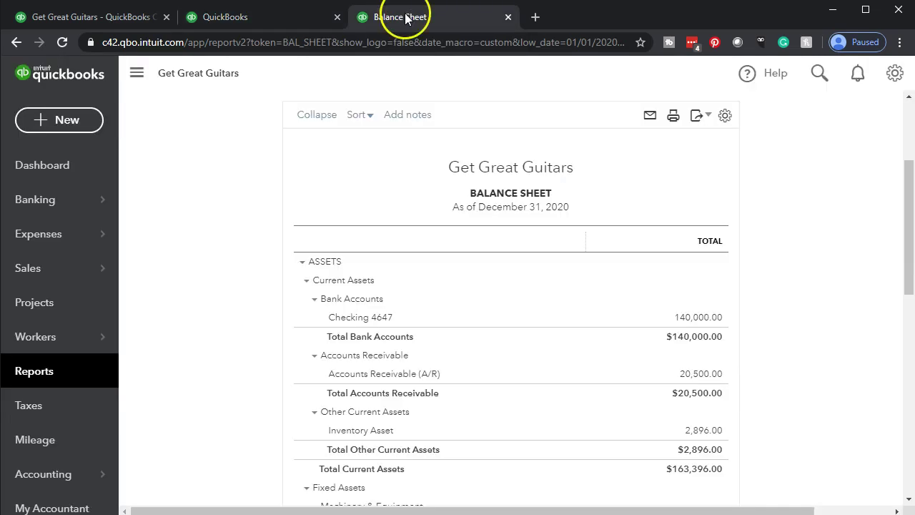
Step: Hide the navigation sidebar on the Balance Sheet page and enlarge the page zoom to 125%
left_click(137, 75)
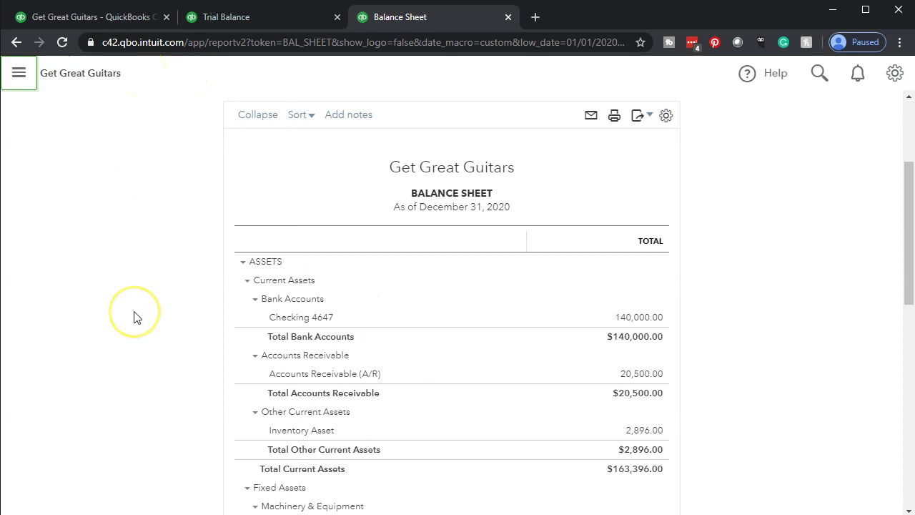
key("ctrl+plus")
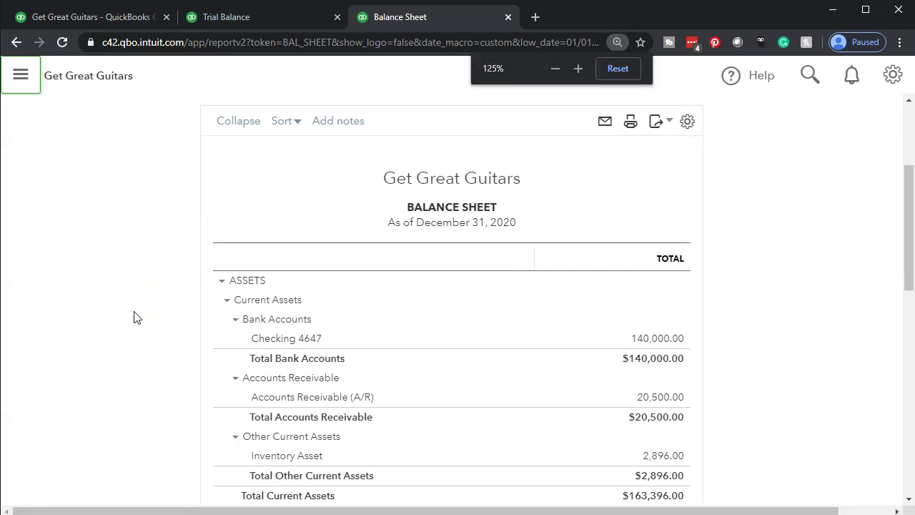
key("ctrl+plus")
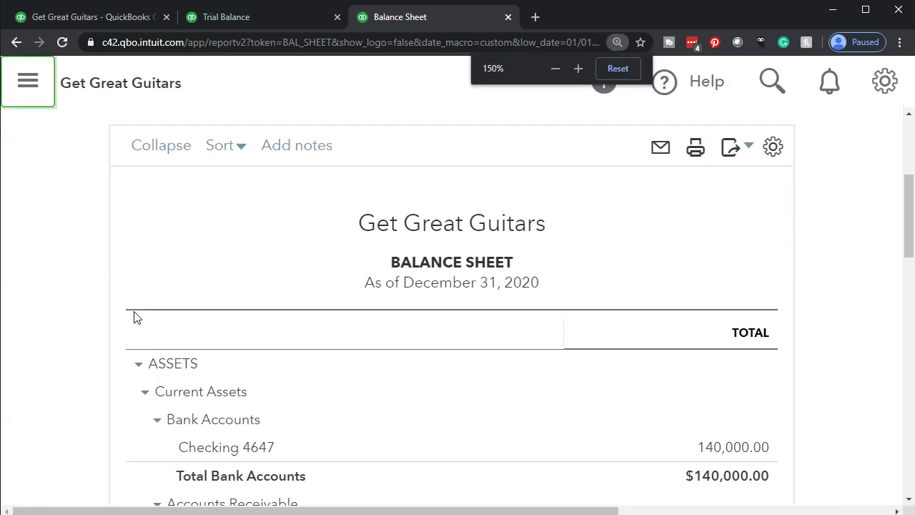
key("ctrl+minus")
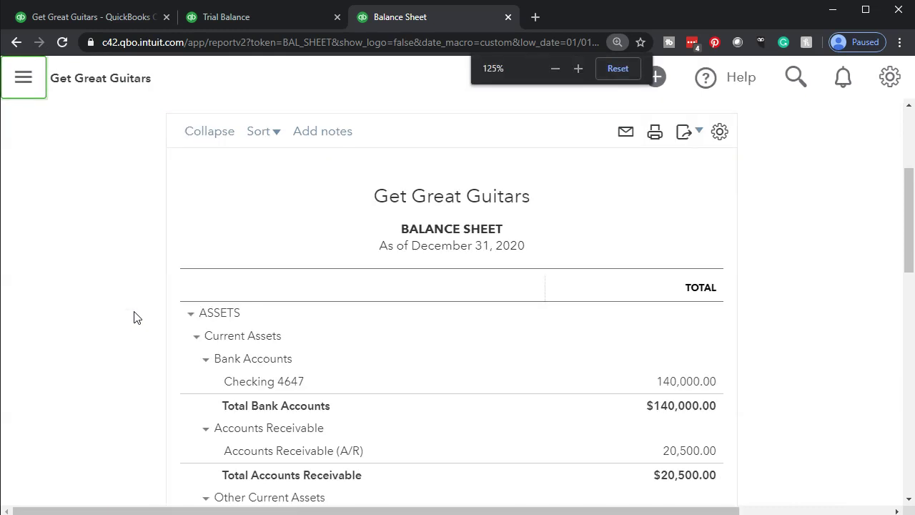
Step: Examine the Balance Sheet's current assets, fixed assets and total assets, including the checking account line
left_click(118, 309)
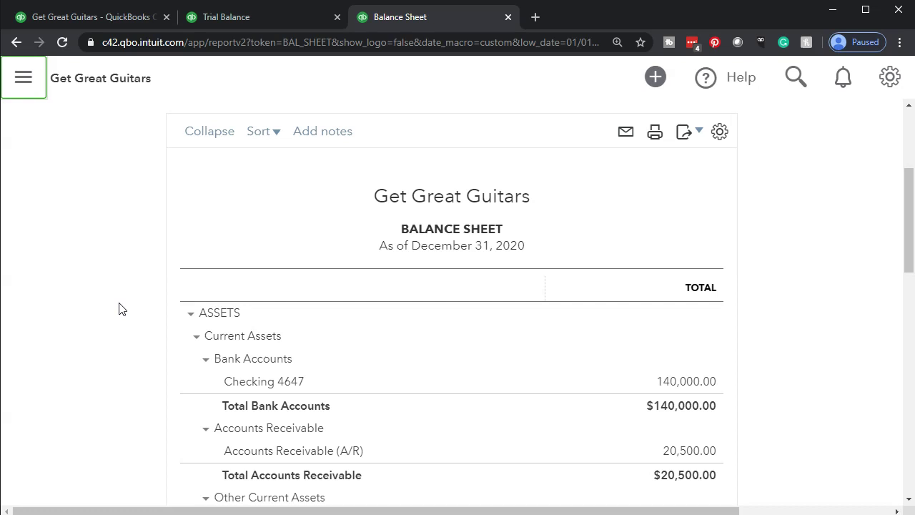
scroll(119, 309, "down", 2)
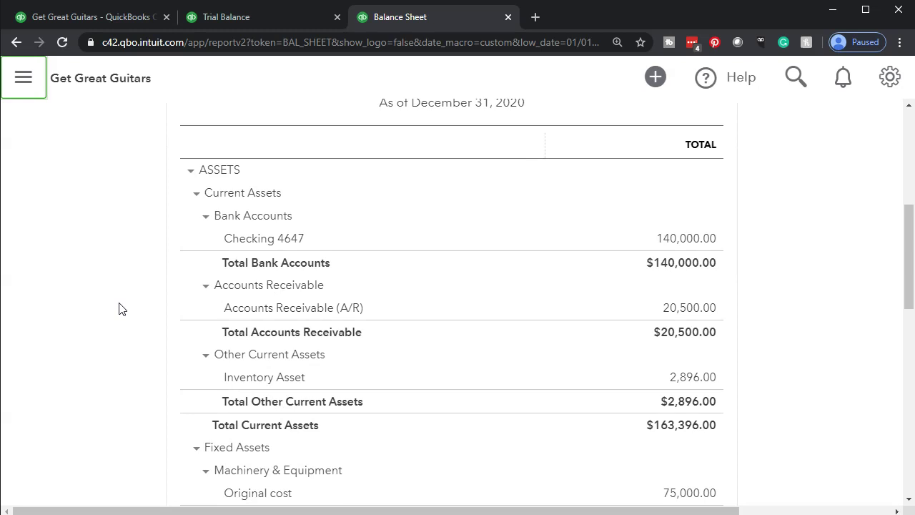
scroll(119, 309, "down", 2)
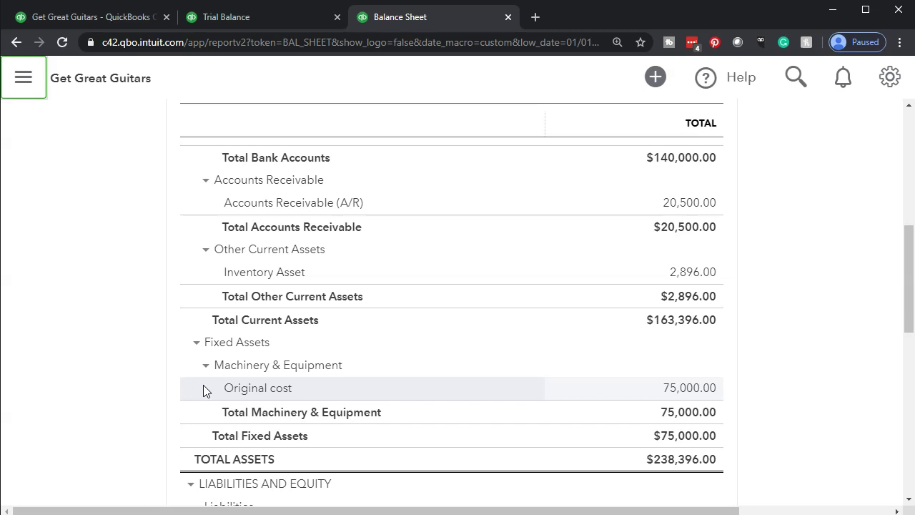
scroll(201, 390, "up", 6)
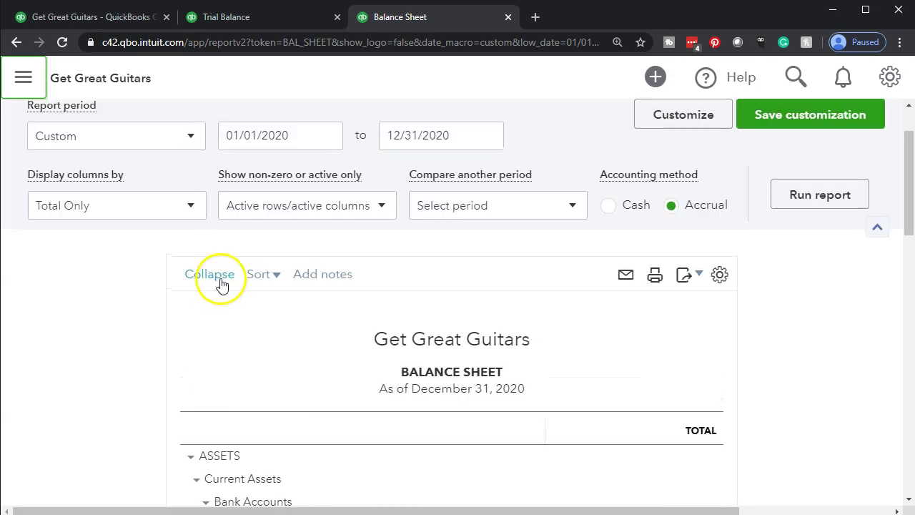
scroll(184, 403, "down", 7)
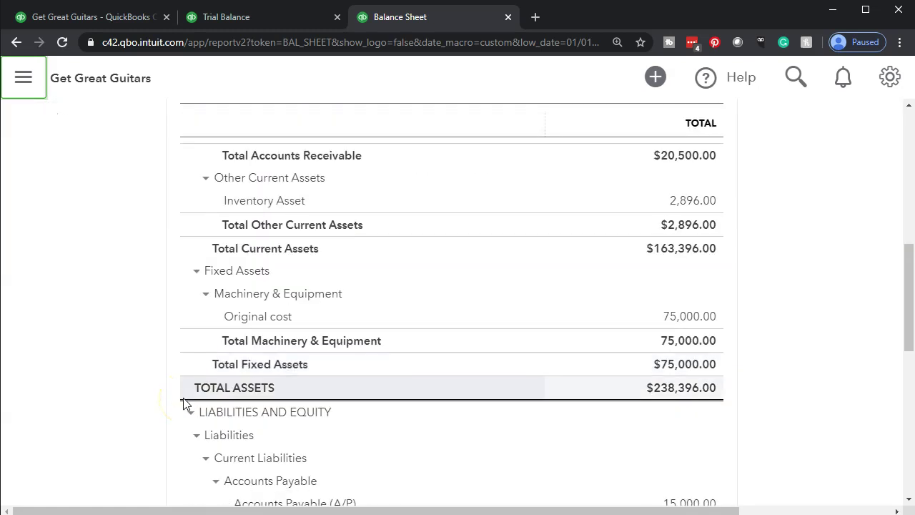
scroll(184, 403, "up", 5)
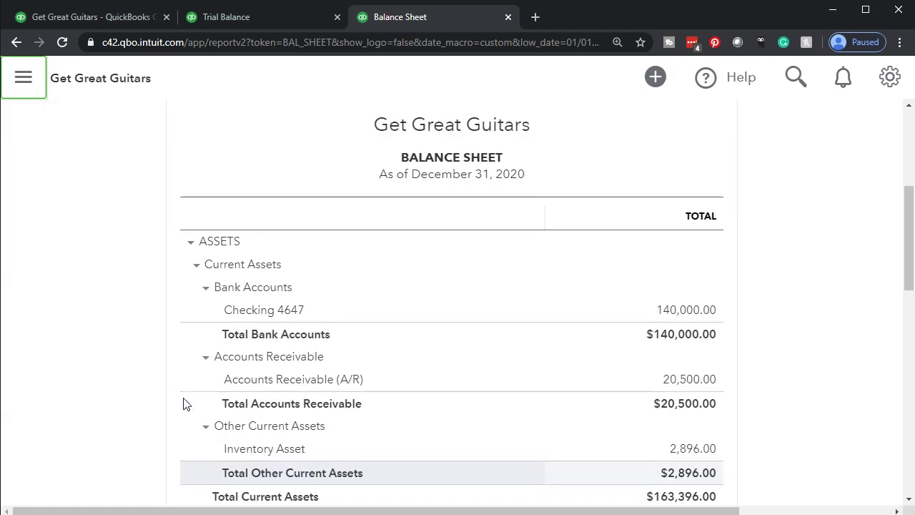
left_click(244, 312)
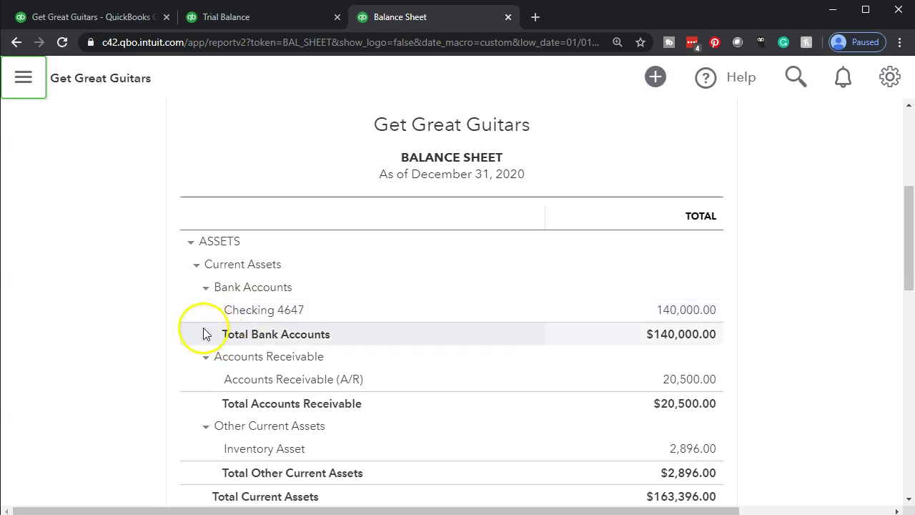
Step: Return to the first browser tab and open the Chart of Accounts
left_click(90, 22)
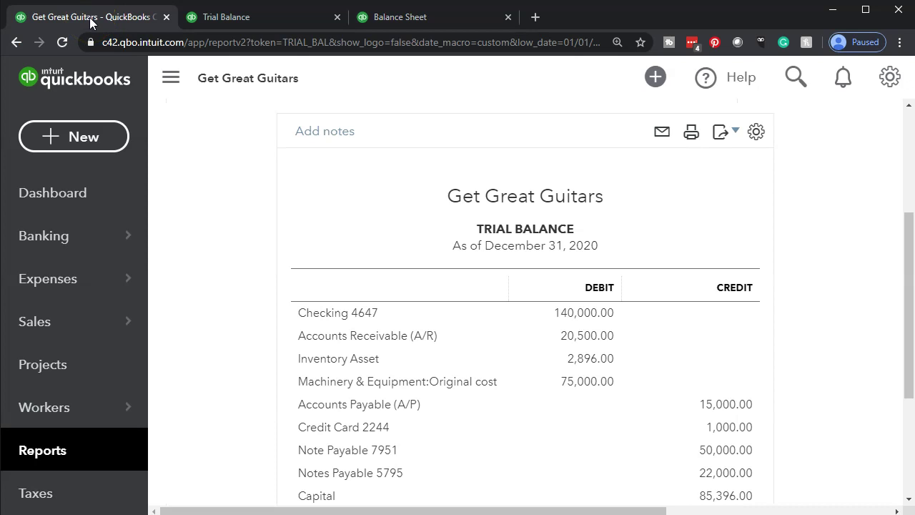
left_click(75, 138)
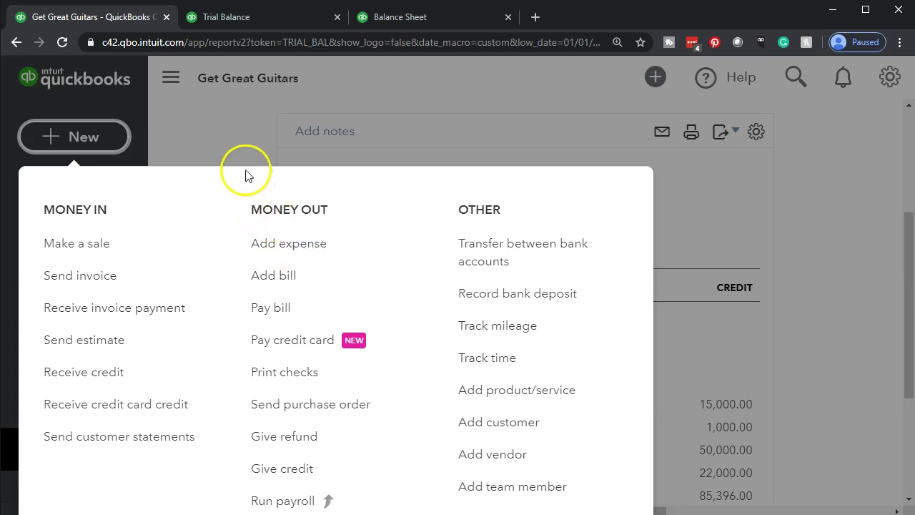
left_click(233, 136)
scroll(37, 399, "down", 4)
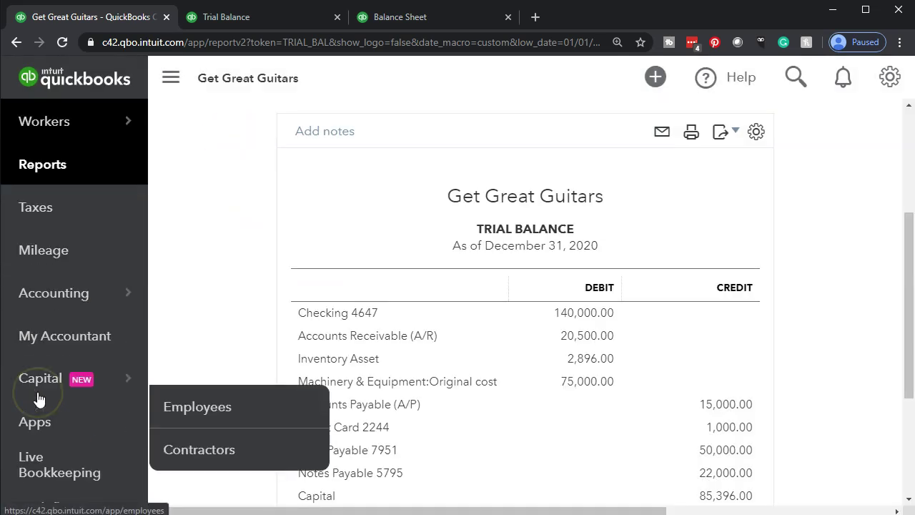
left_click(47, 351)
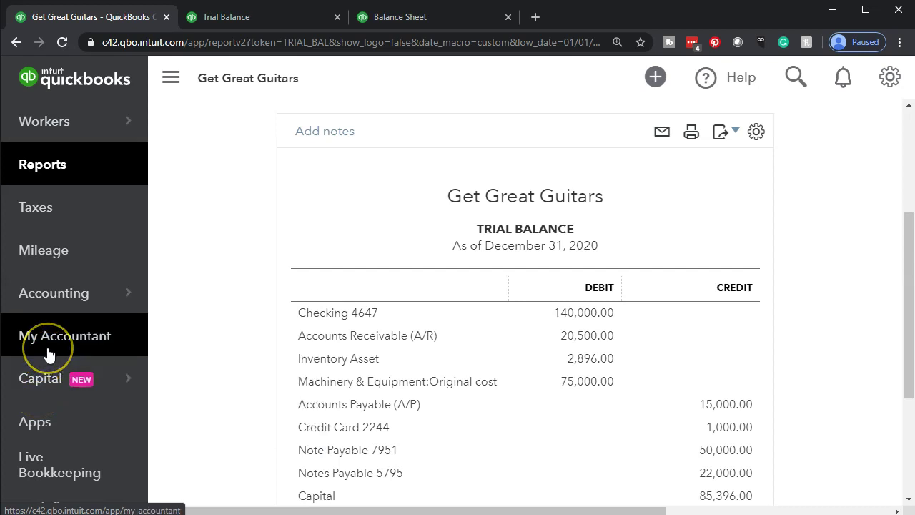
left_click(51, 308)
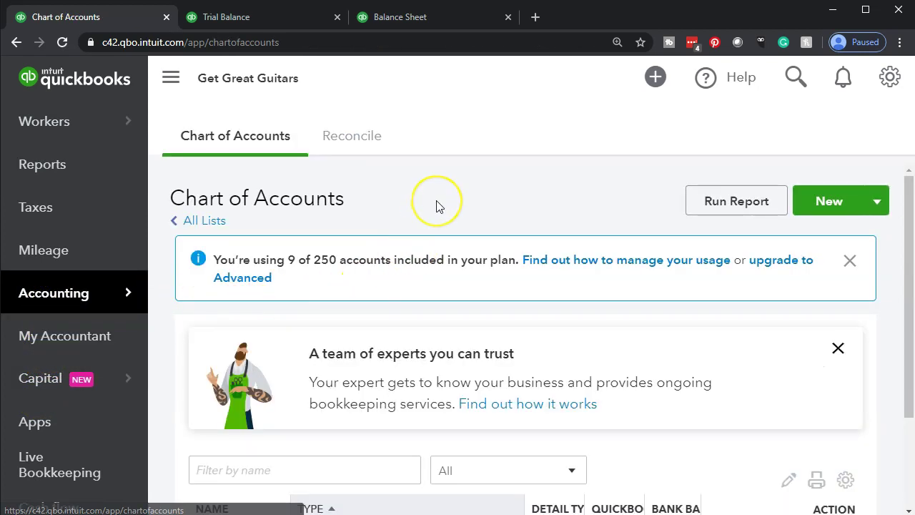
Step: Open the checking account's register from the Chart of Accounts and hide the navigation sidebar
scroll(437, 204, "down", 1)
scroll(436, 204, "down", 2)
scroll(358, 336, "down", 1)
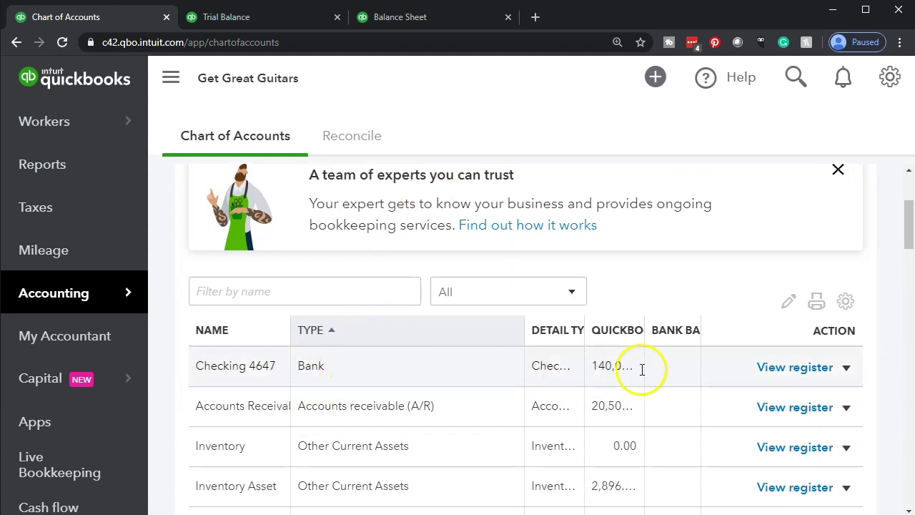
left_click(779, 369)
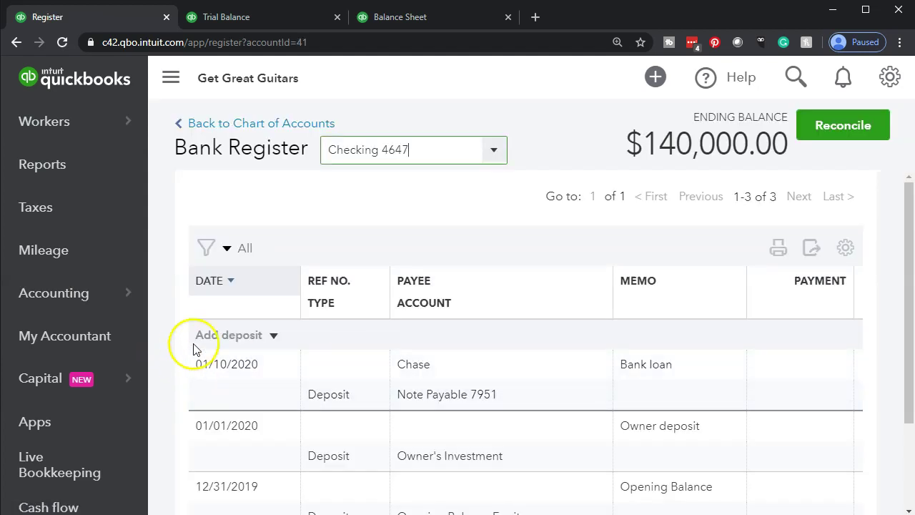
left_click(170, 79)
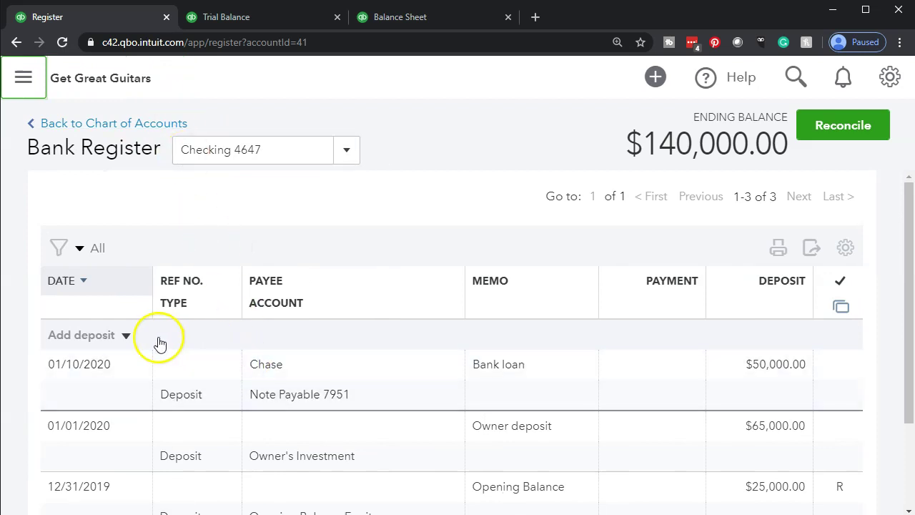
Step: Start a new expense entry in the checking register and date it 01/09/2020
left_click(126, 336)
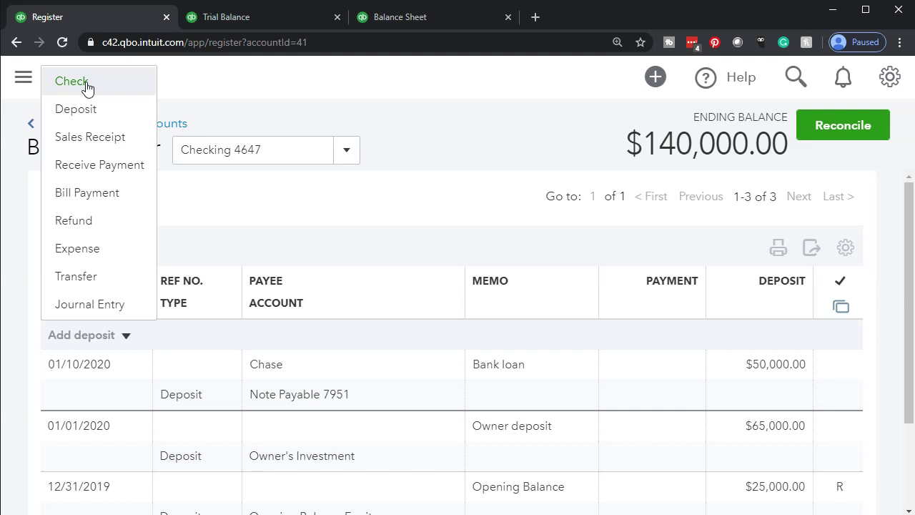
left_click(72, 118)
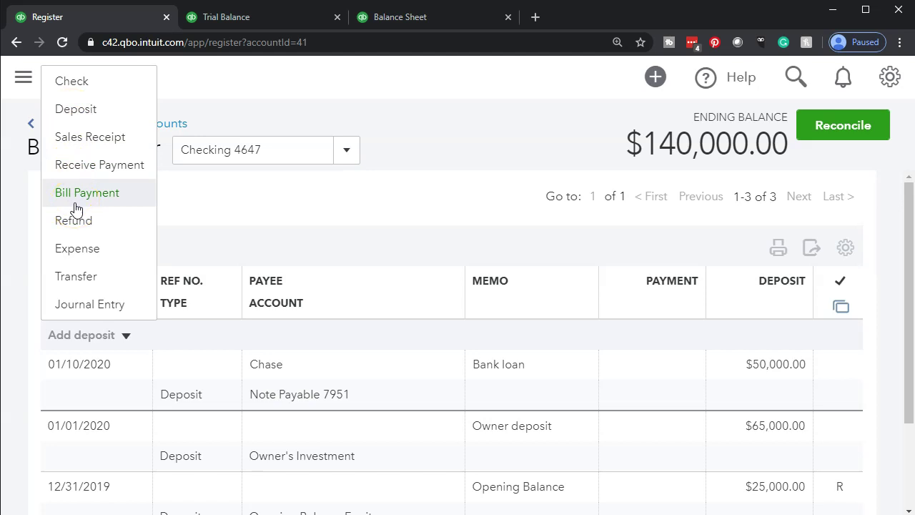
left_click(81, 228)
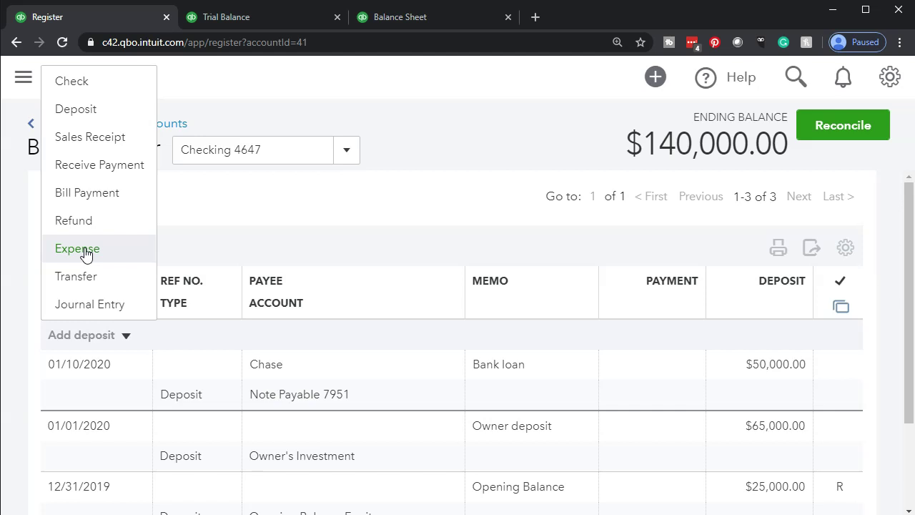
left_click(78, 249)
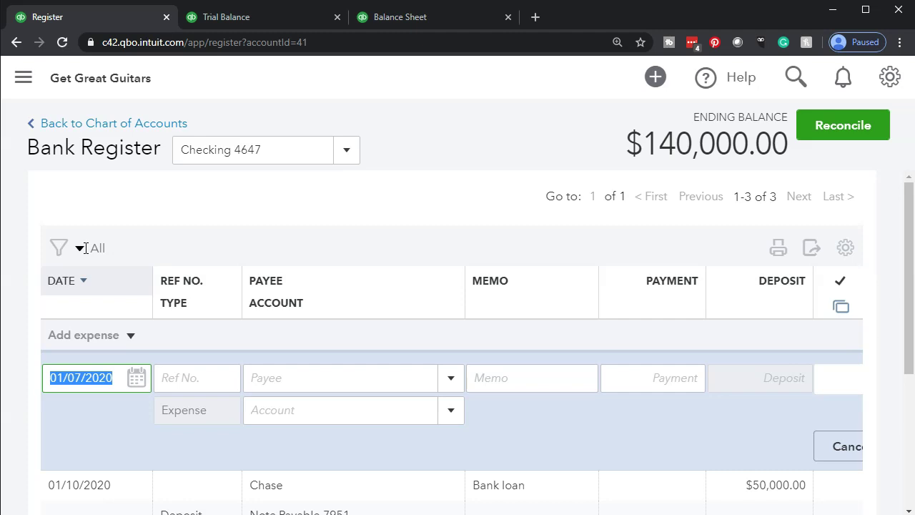
key("plus")
key("plus")
key("Tab")
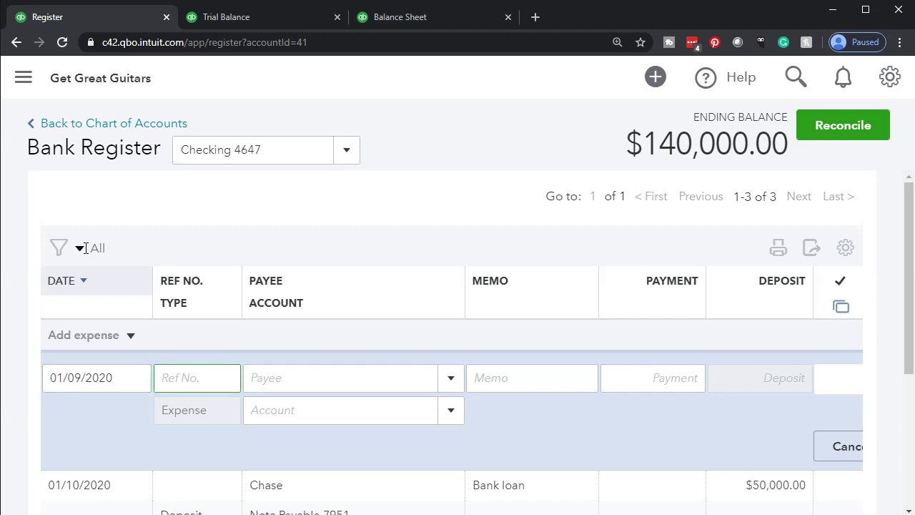
Step: Enter Office Depot as the expense's payee and save it as a new vendor, leaving the reference number blank
key("Tab")
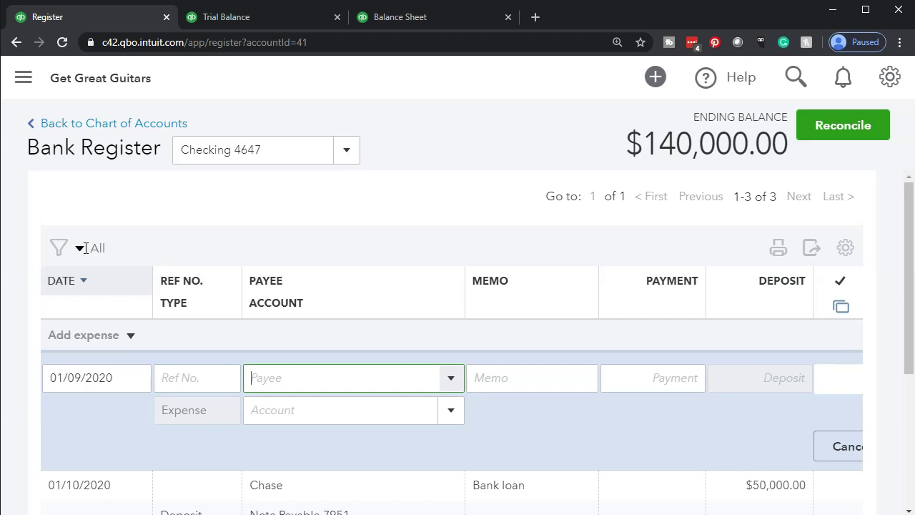
type("Off")
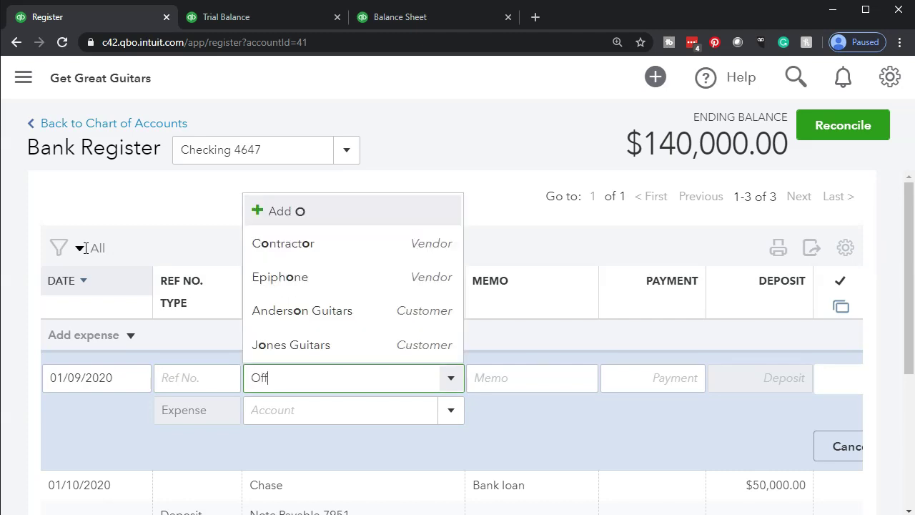
type("ice Depot")
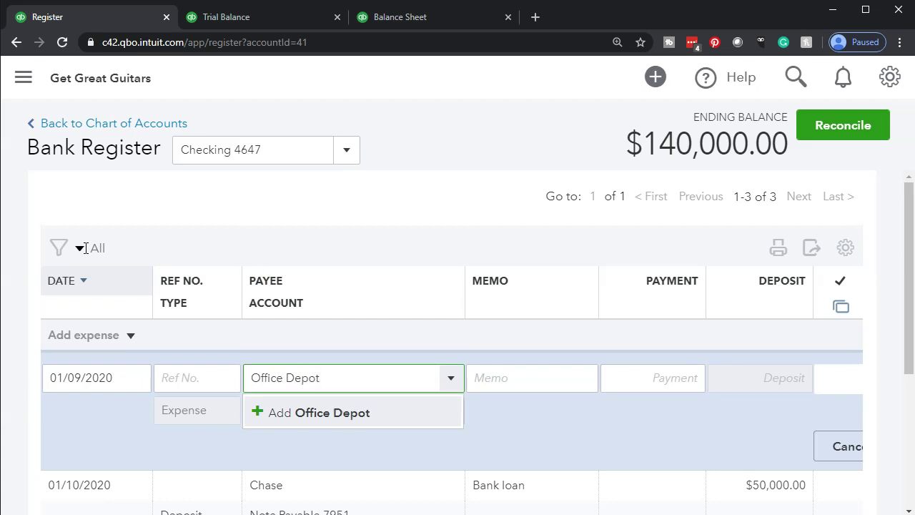
key("Return")
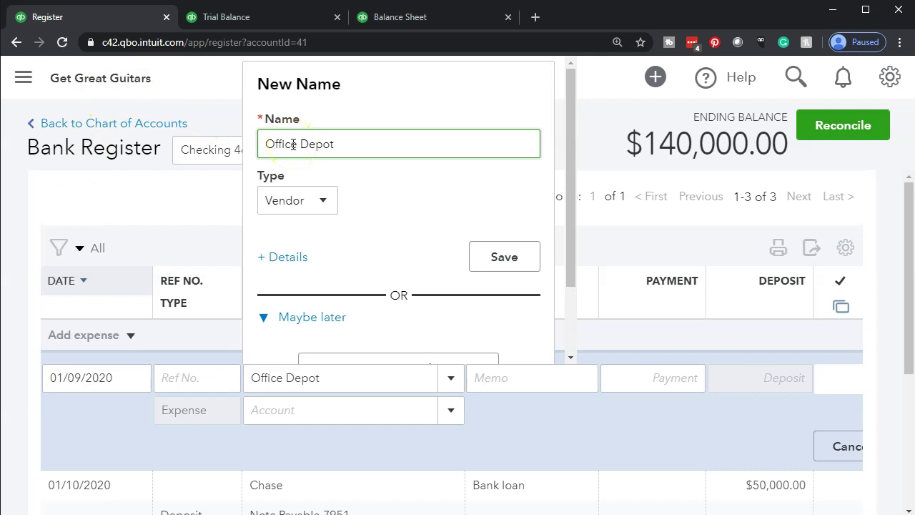
left_click(299, 212)
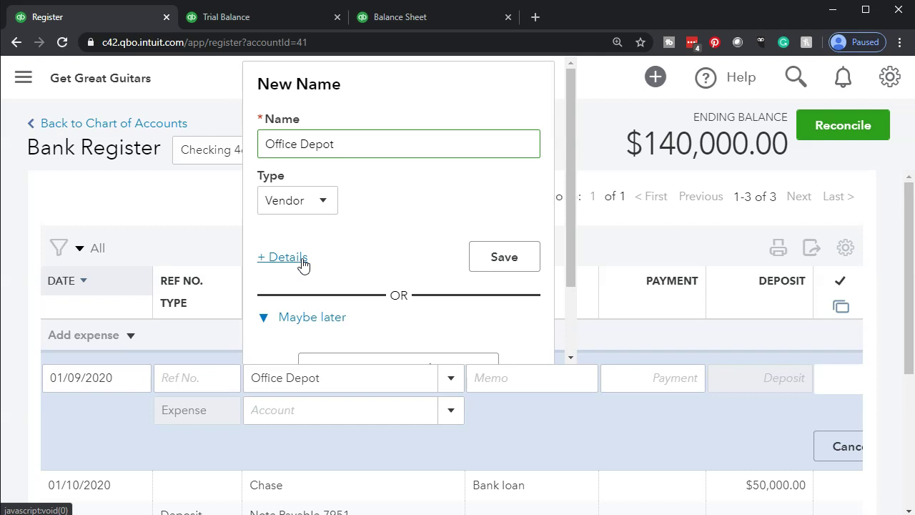
left_click(493, 263)
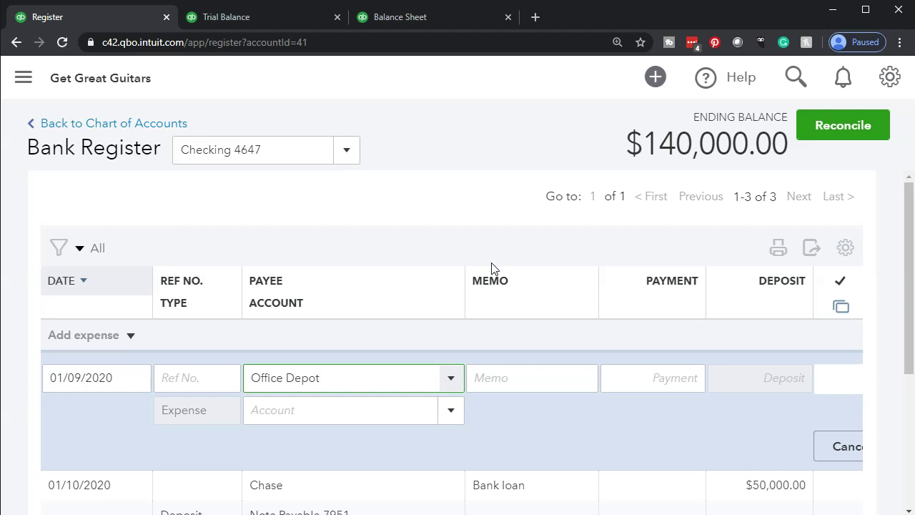
Step: Set the Office Depot expense's payment amount to 16,000, leaving the memo blank
mouse_move(282, 423)
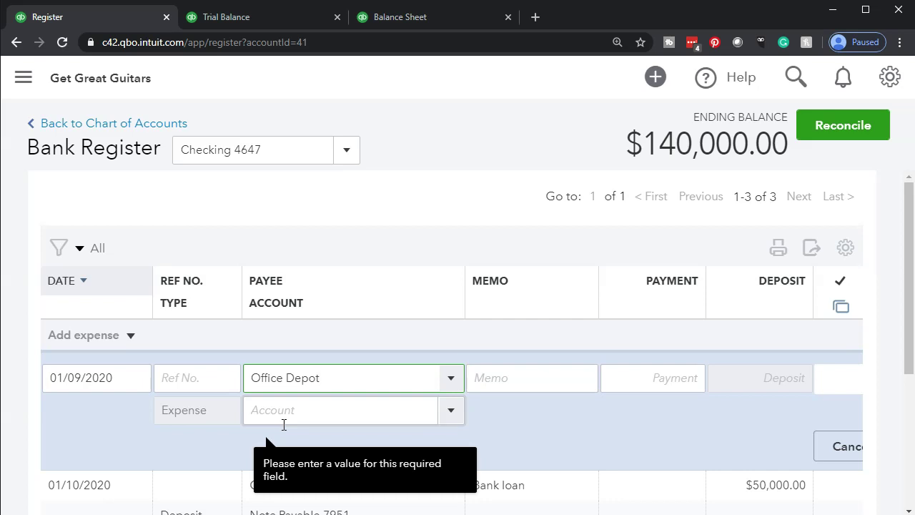
key("Tab")
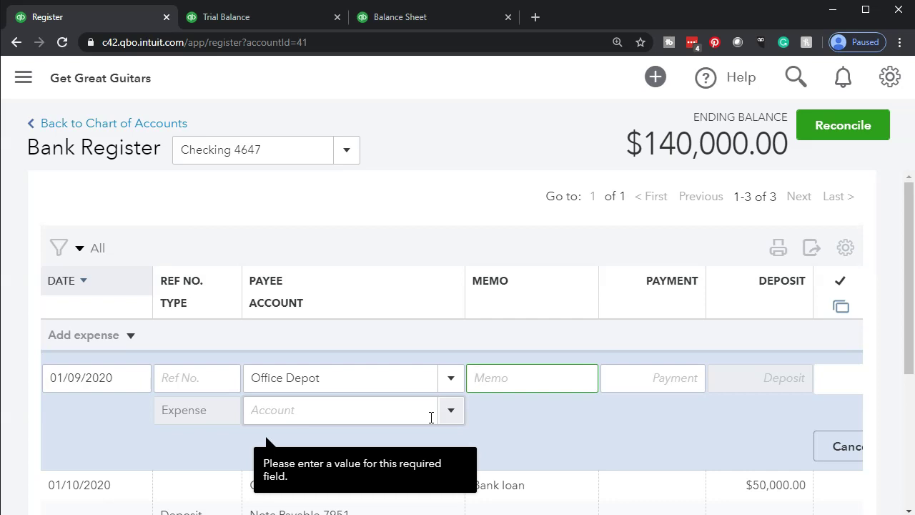
key("Tab")
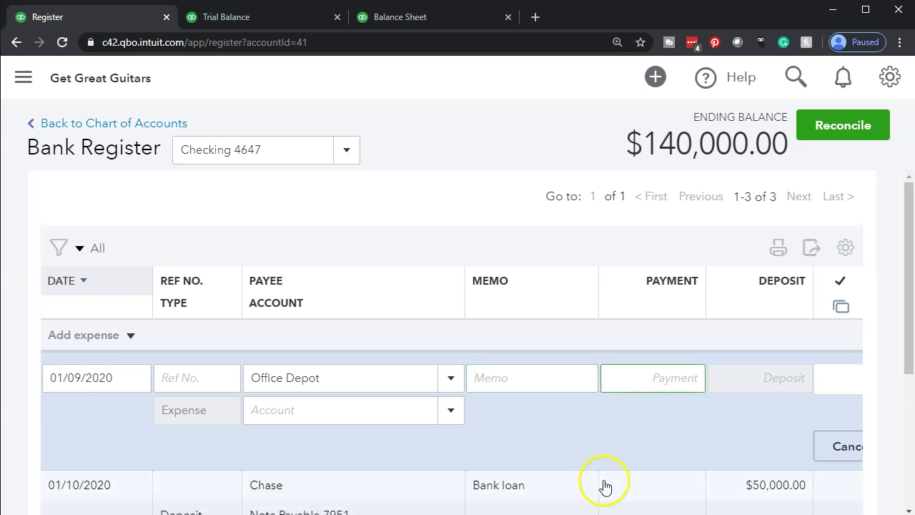
type("16,")
type("000")
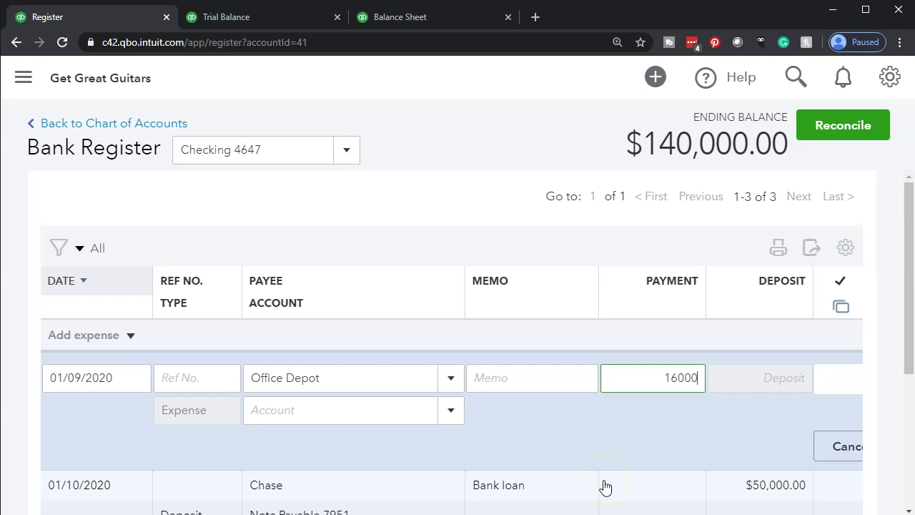
key("Tab")
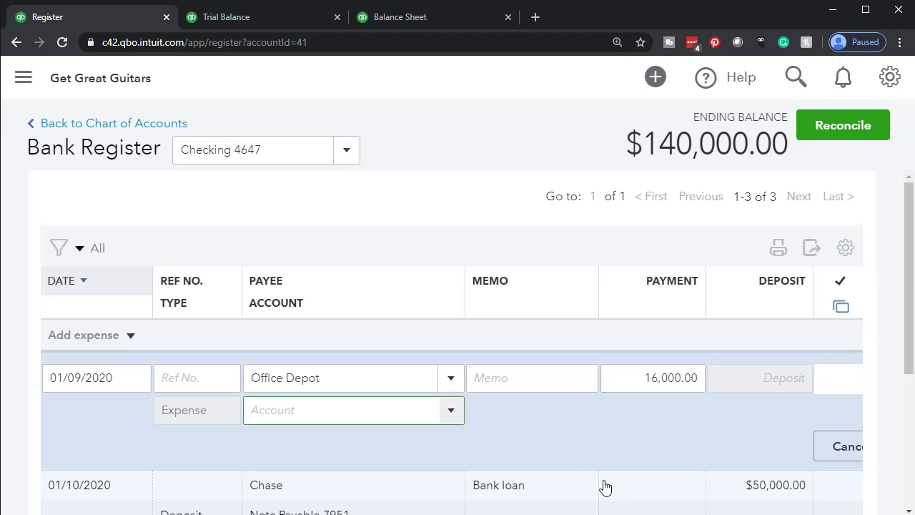
Step: Look through the available accounts for a fixed asset account that suits the Office Depot purchase
left_click(453, 415)
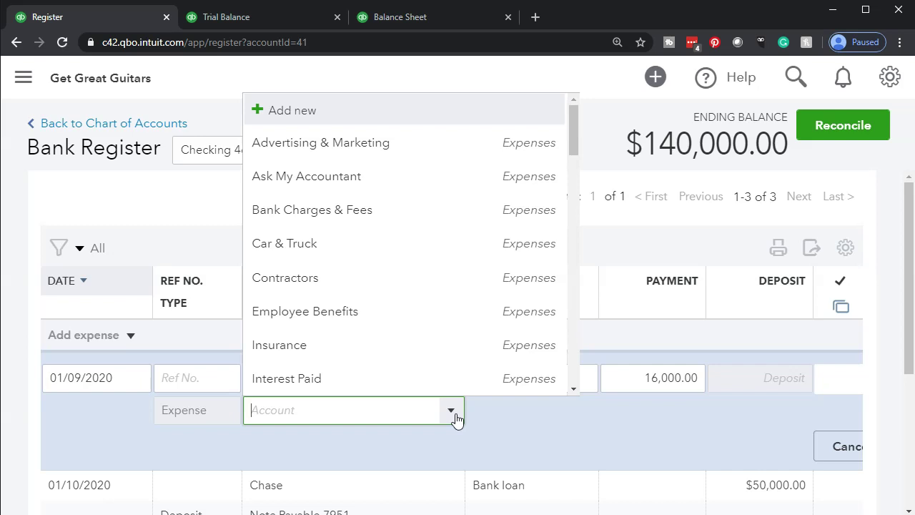
scroll(476, 329, "down", 5)
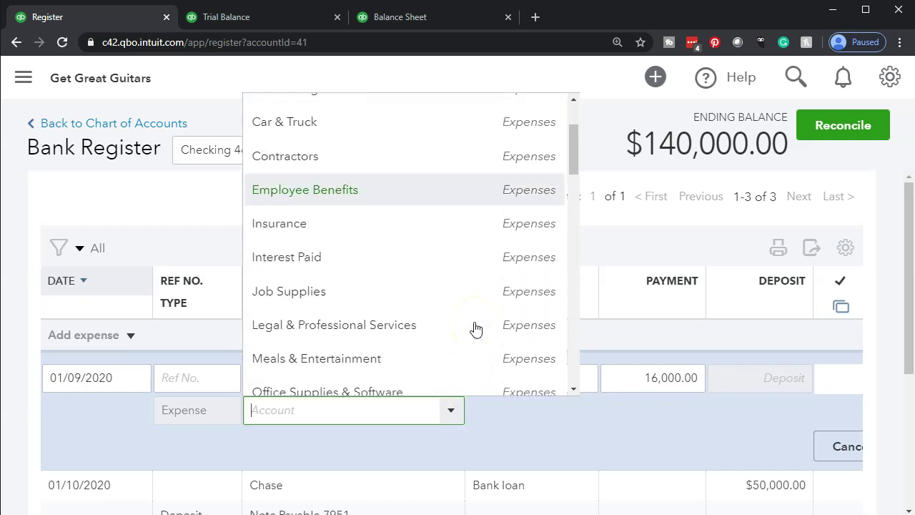
scroll(477, 328, "down", 4)
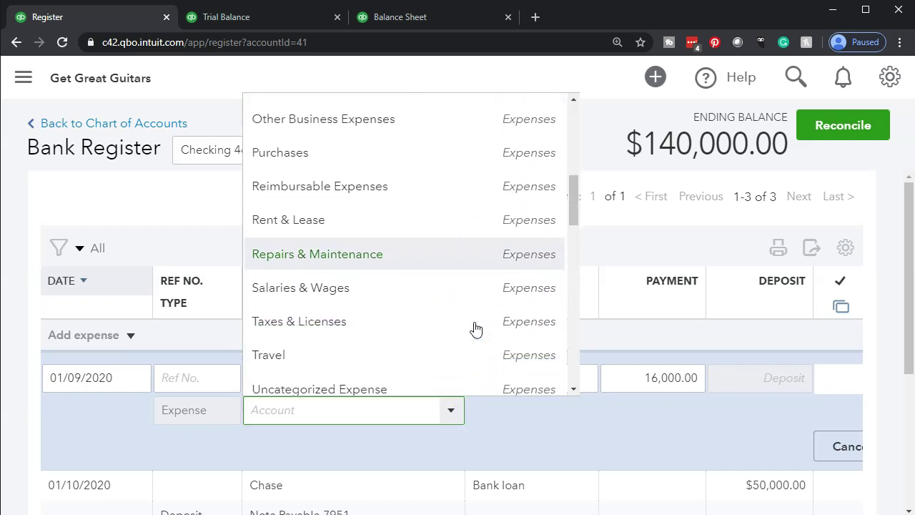
scroll(476, 328, "down", 2)
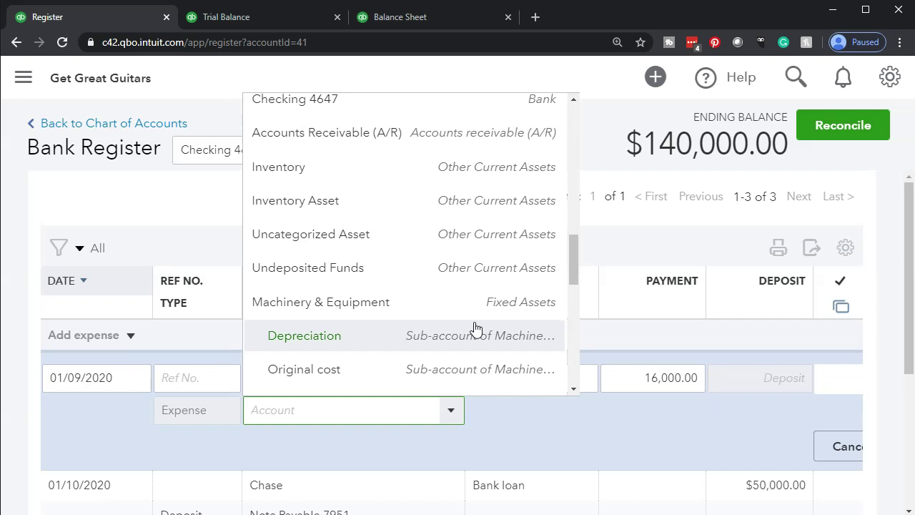
scroll(476, 328, "down", 3)
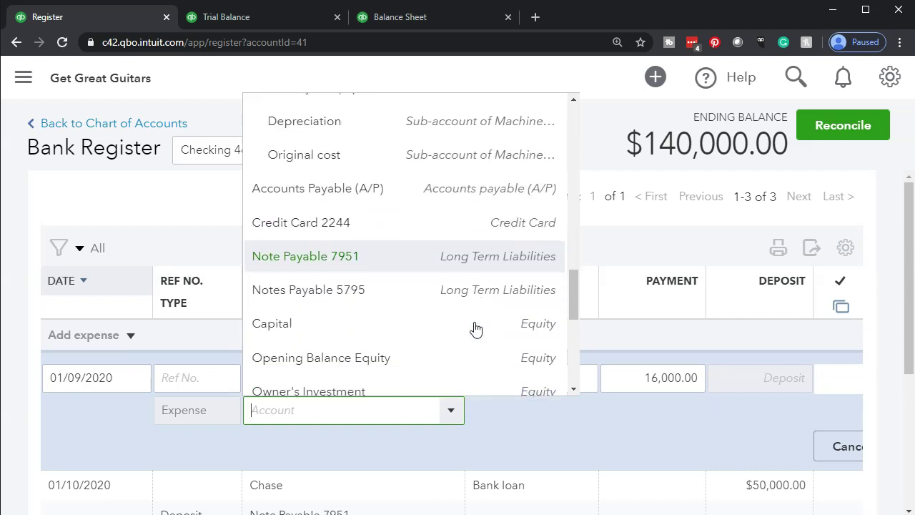
scroll(476, 329, "down", 4)
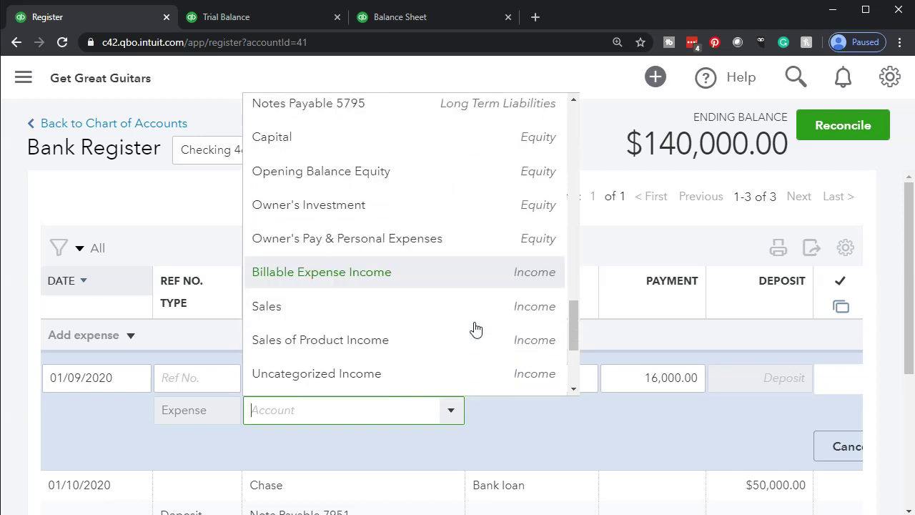
scroll(477, 329, "down", 5)
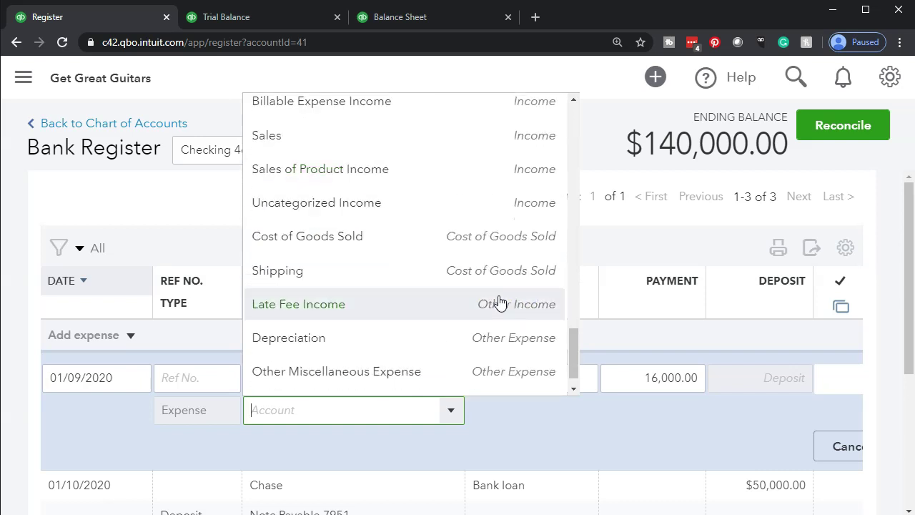
scroll(499, 302, "down", 1)
scroll(499, 302, "up", 12)
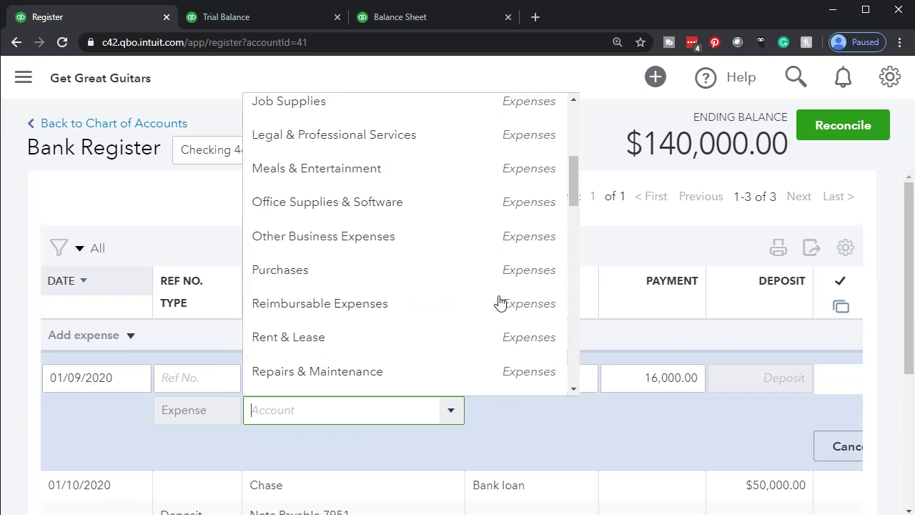
scroll(499, 302, "up", 4)
scroll(499, 302, "down", 7)
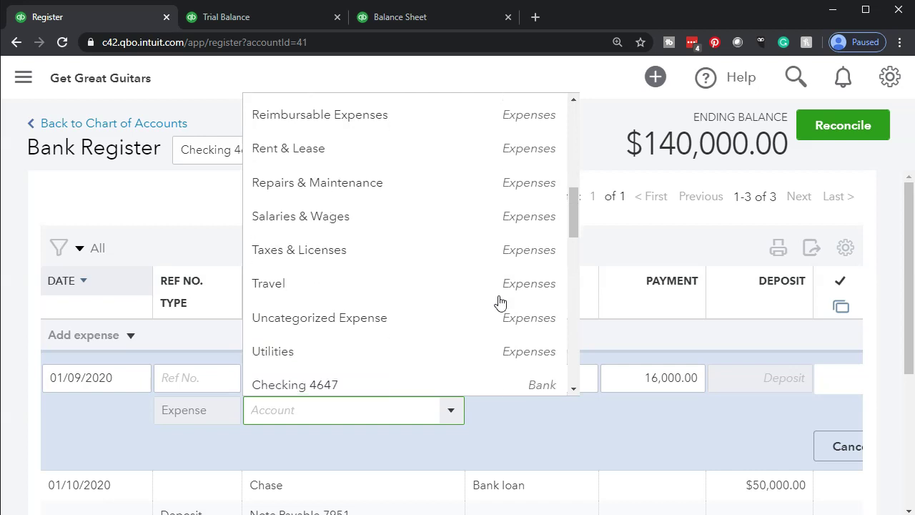
scroll(499, 301, "down", 2)
scroll(499, 302, "down", 3)
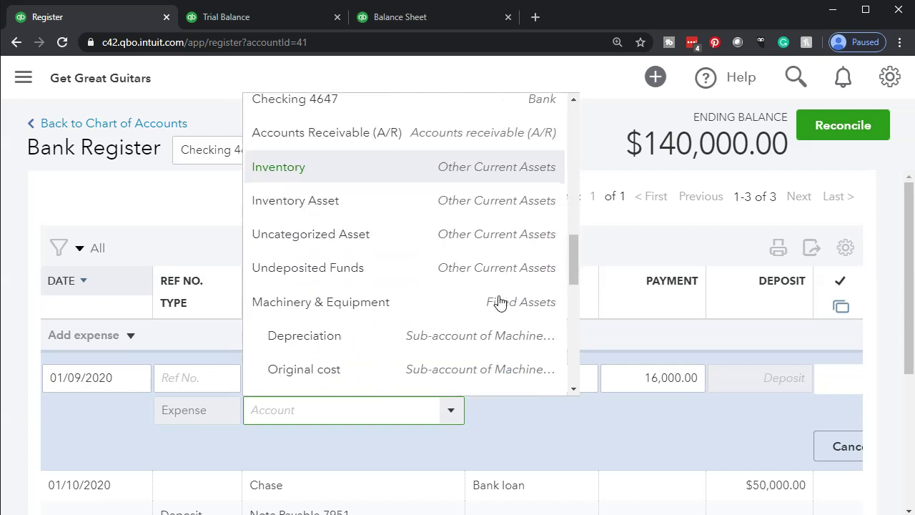
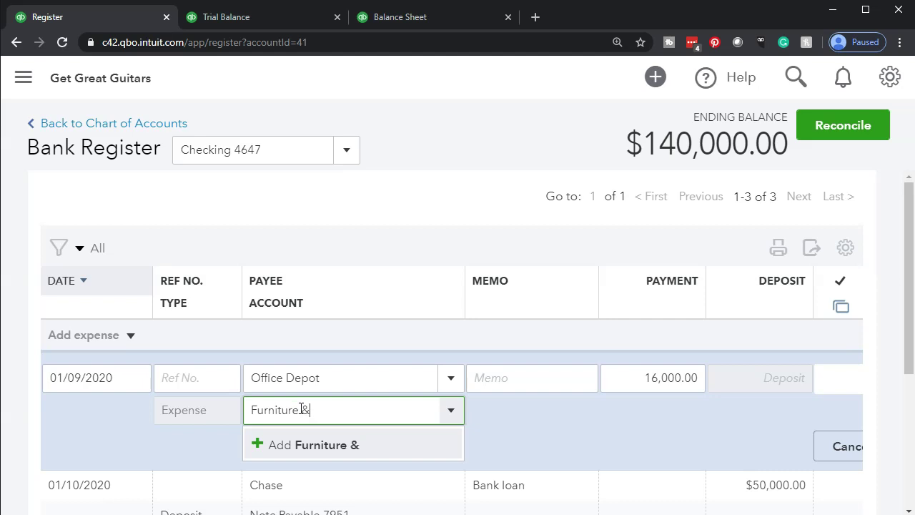
Step: Create a new account named Furniture & Fixtures for the expense, with account type Fixed Assets and detail type Fixed Asset Furniture
type("Fixtures")
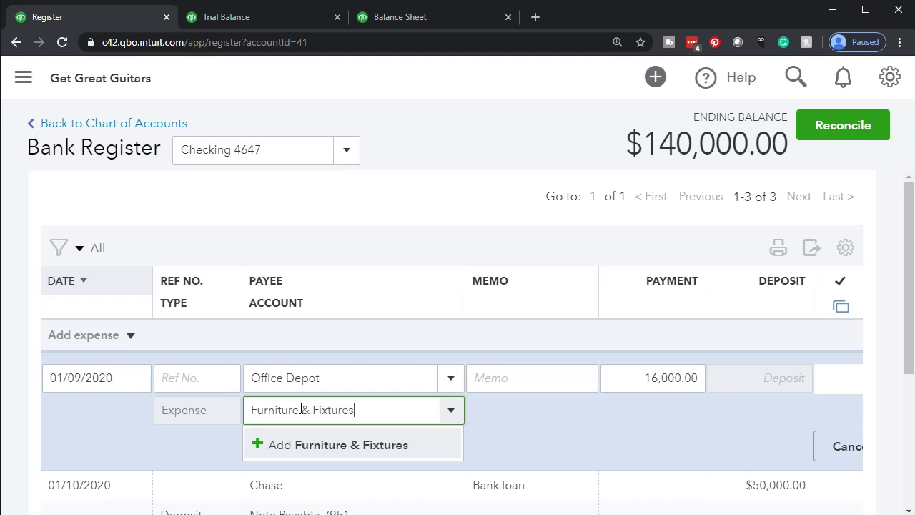
key("Return")
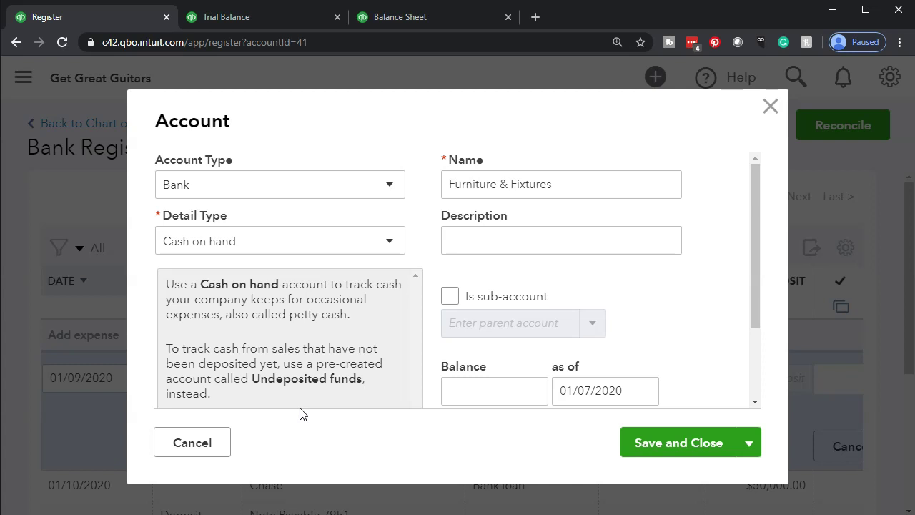
left_click(284, 186)
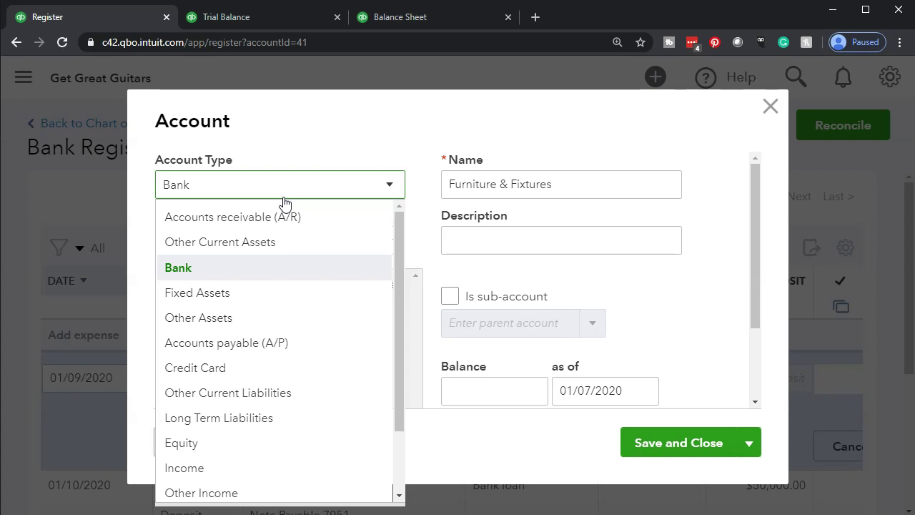
left_click(266, 300)
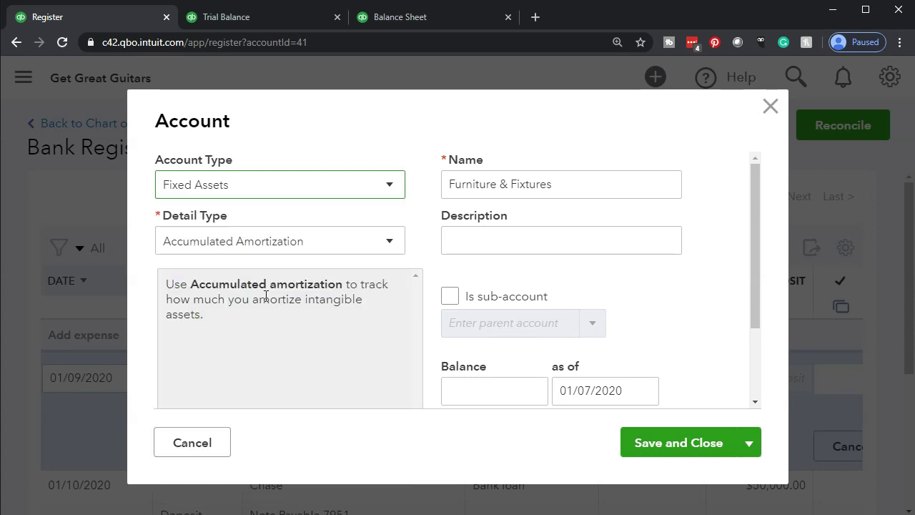
left_click(342, 246)
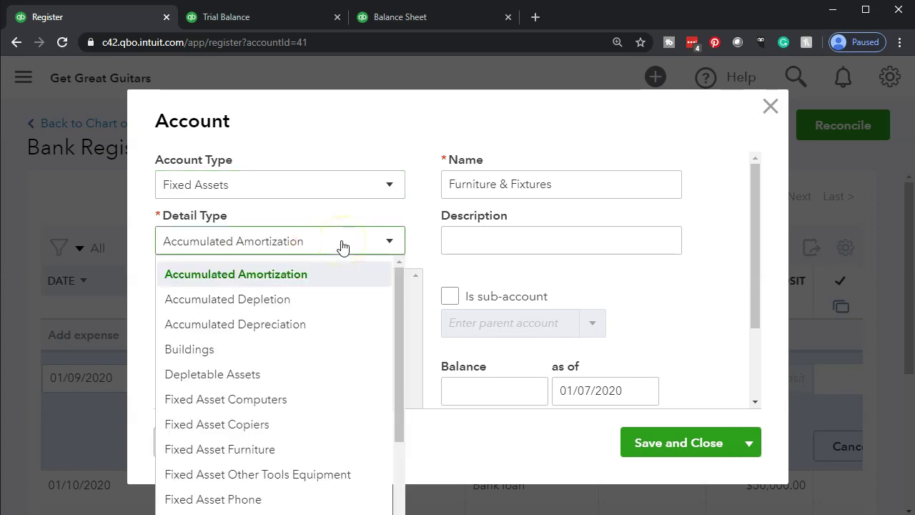
left_click(294, 458)
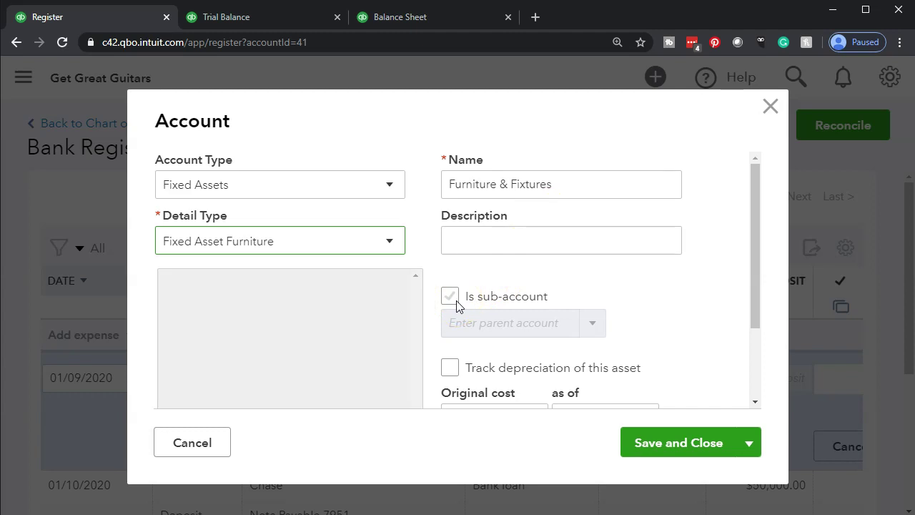
left_click(650, 449)
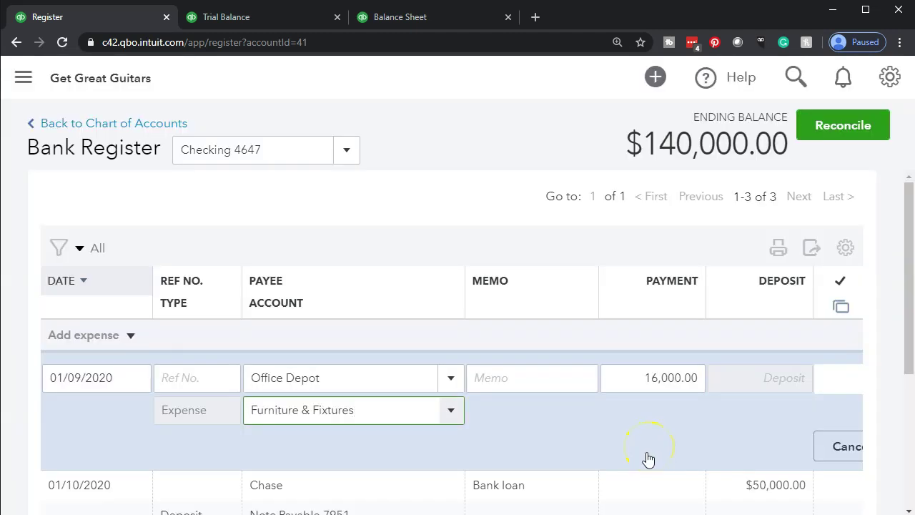
Step: Save the Office Depot expense and check its entry in the checking register
key("ctrl+plus")
key("ctrl+minus")
key("ctrl+minus")
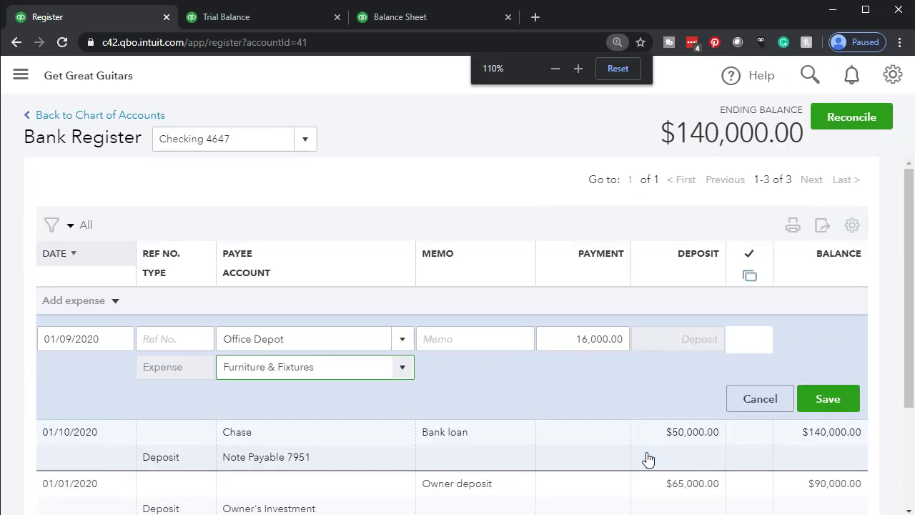
key("ctrl+plus")
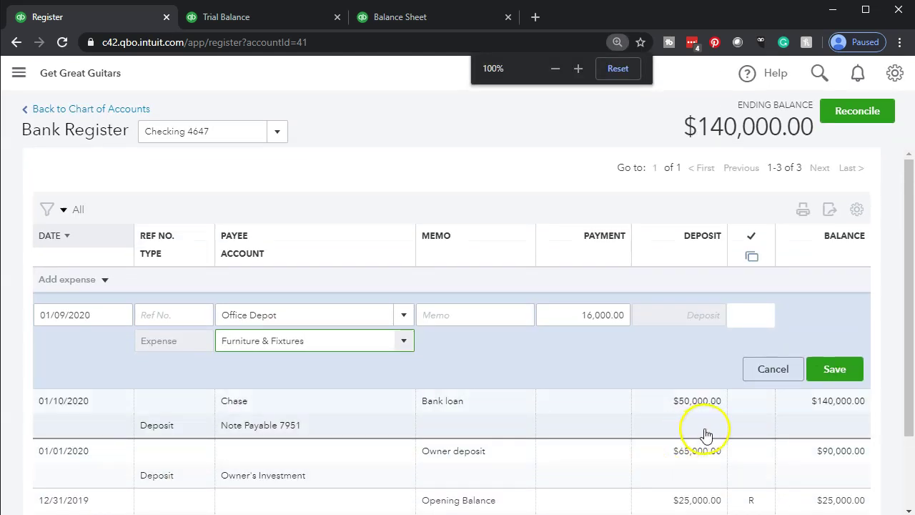
left_click(834, 369)
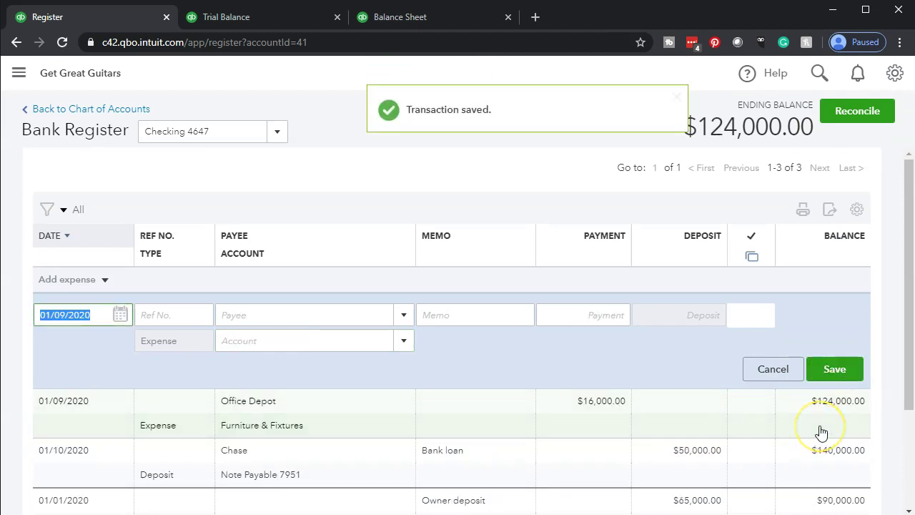
scroll(822, 432, "down", 2)
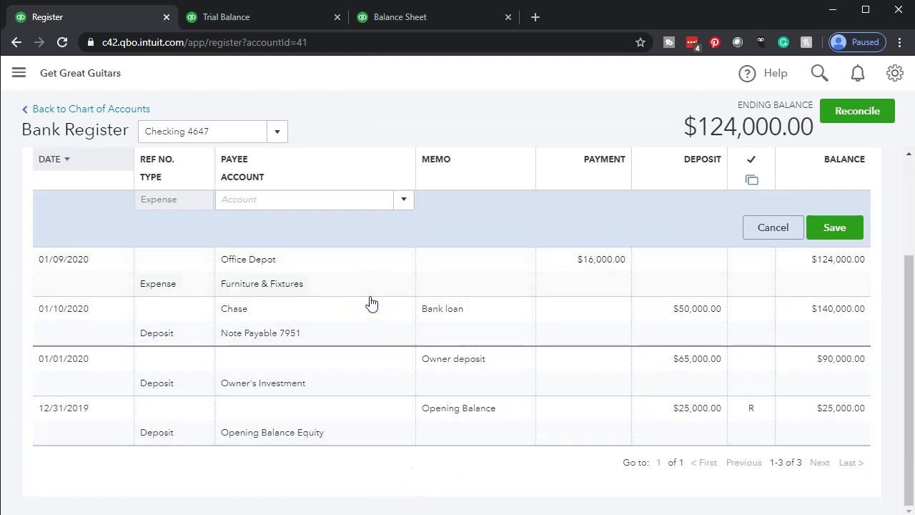
left_click(365, 303)
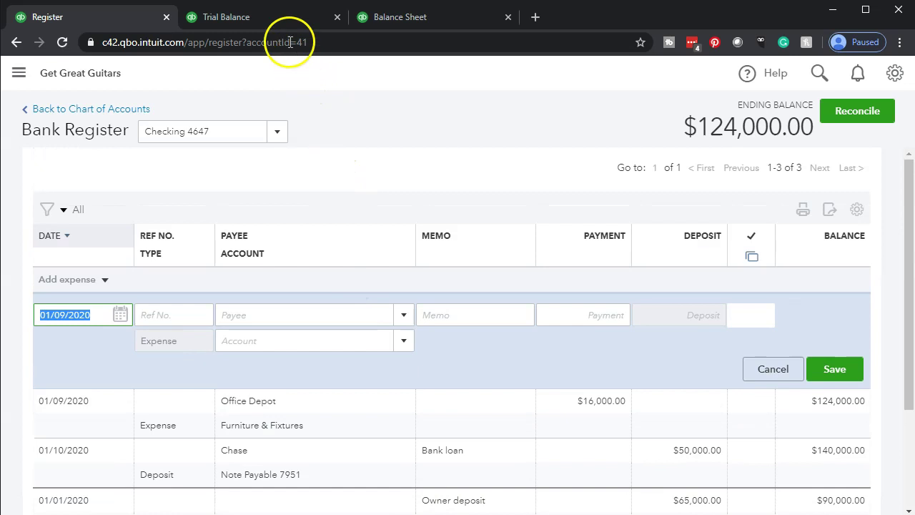
Step: Reload the Trial Balance report so it includes the new expense, and hide the navigation menu
left_click(269, 21)
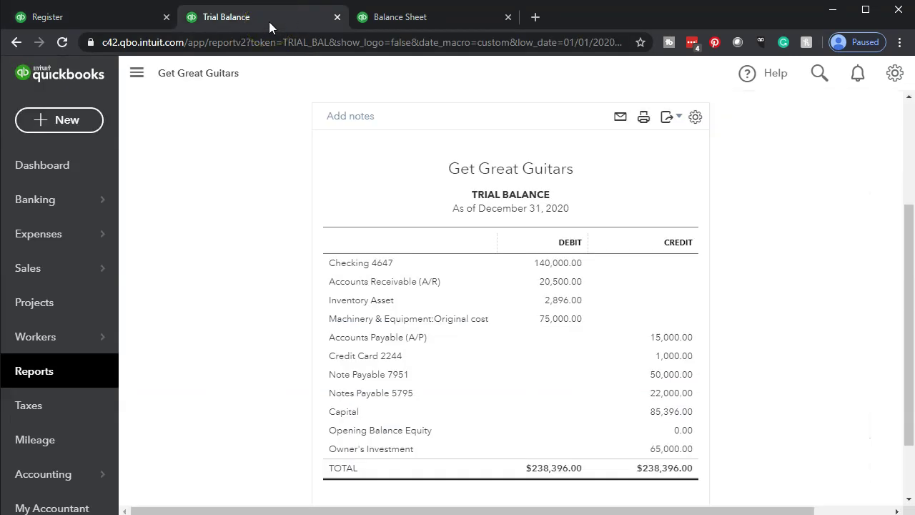
left_click(365, 51)
key("Return")
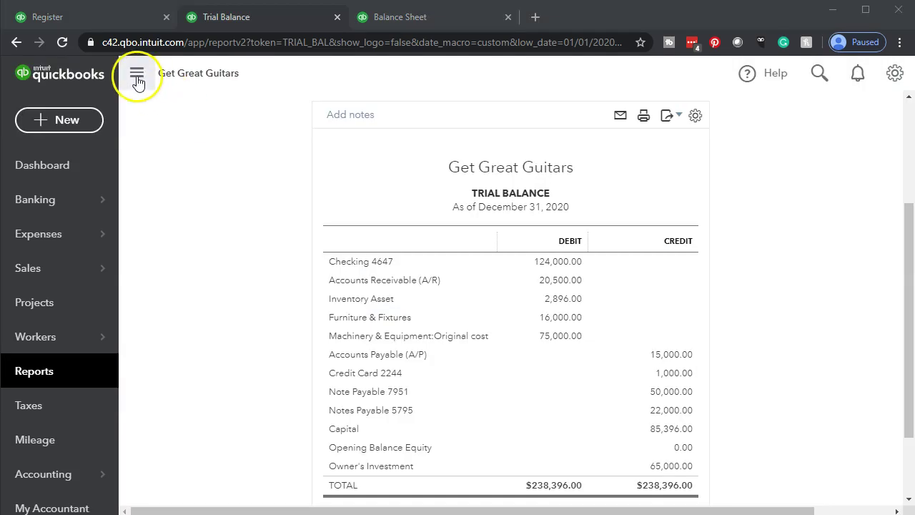
left_click(137, 76)
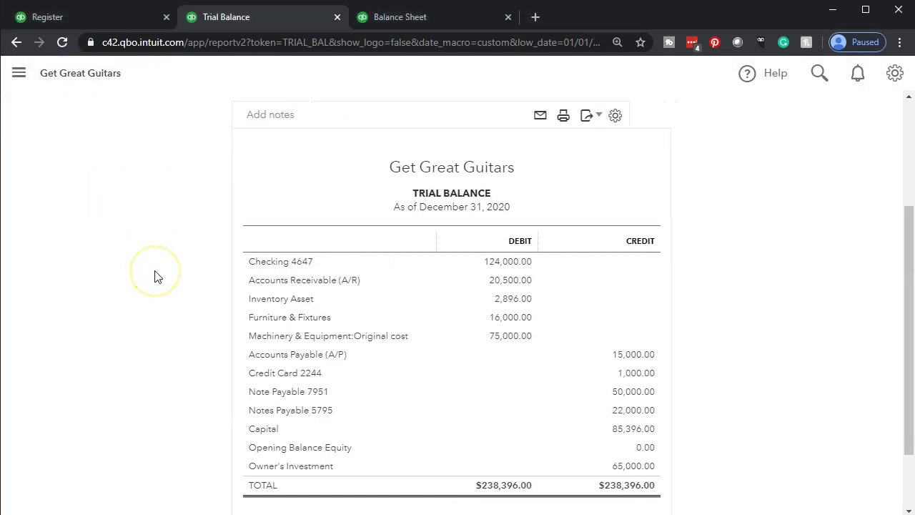
key("ctrl+plus")
key("ctrl+plus")
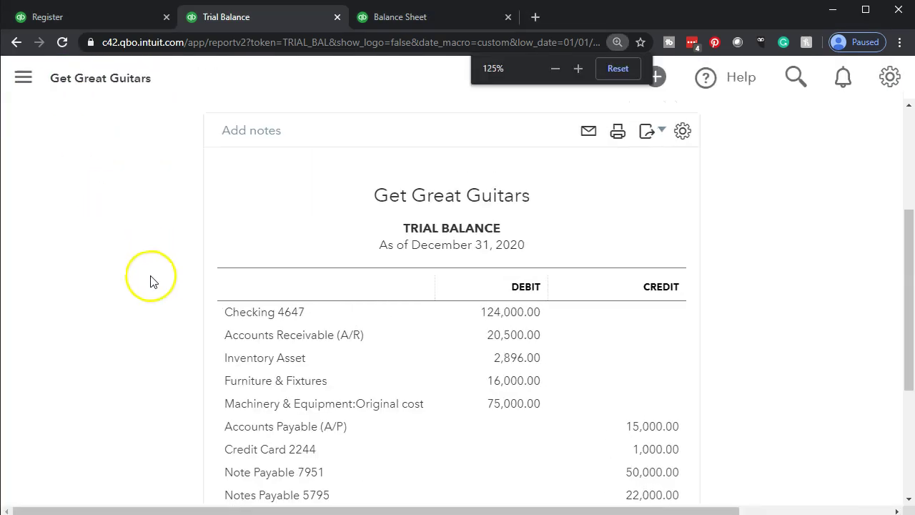
scroll(150, 282, "down", 1)
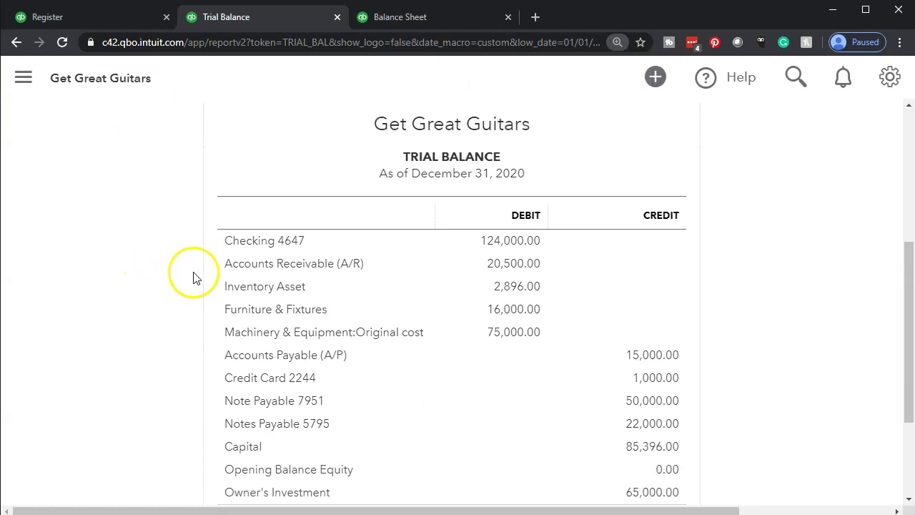
Step: Trace the Checking 4647 balance through its transaction report to the Office Depot expense form
left_click(493, 243)
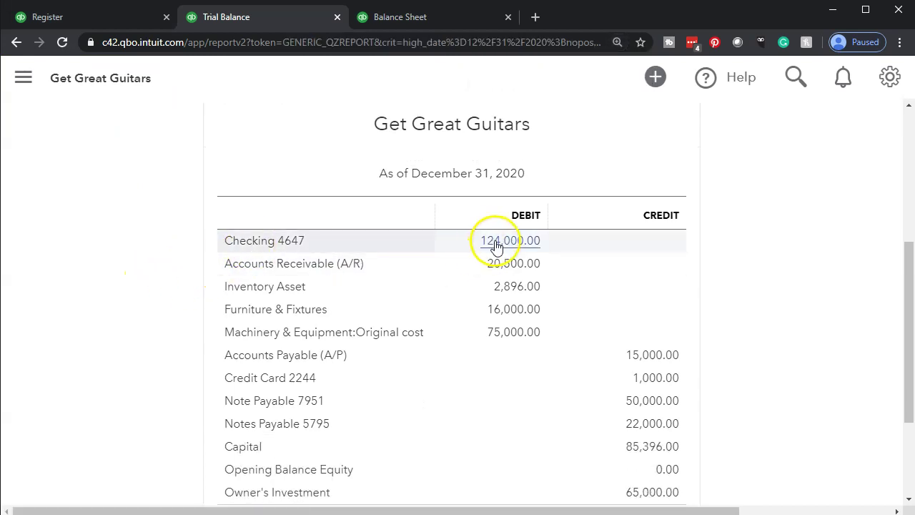
scroll(279, 408, "down", 1)
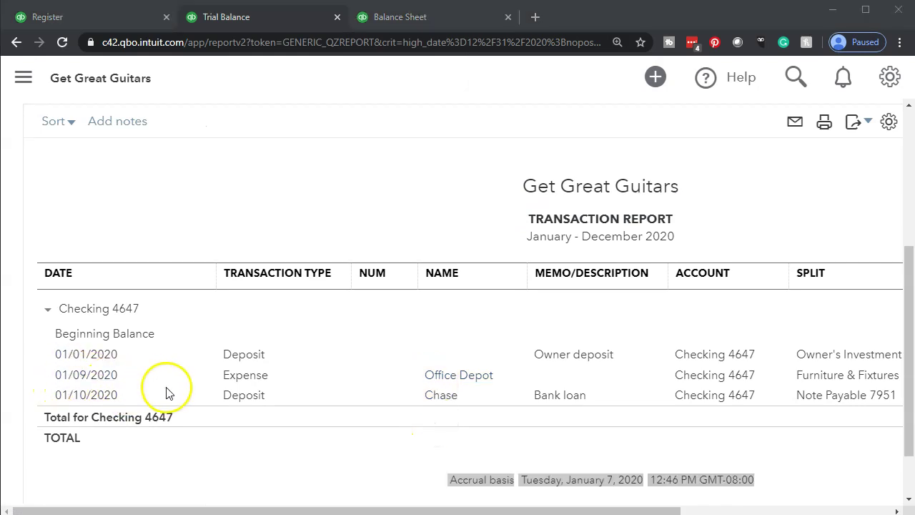
left_click_drag(467, 505, 674, 513)
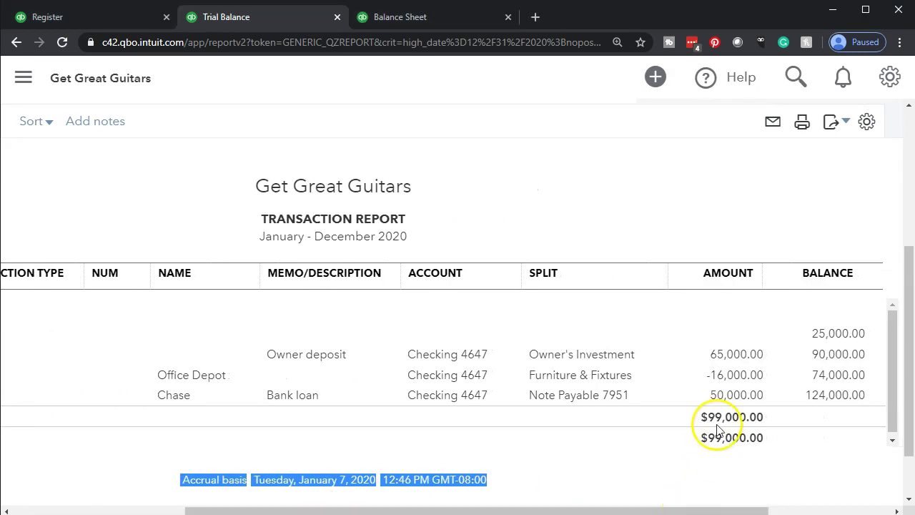
left_click_drag(730, 510, 761, 511)
left_click(718, 385)
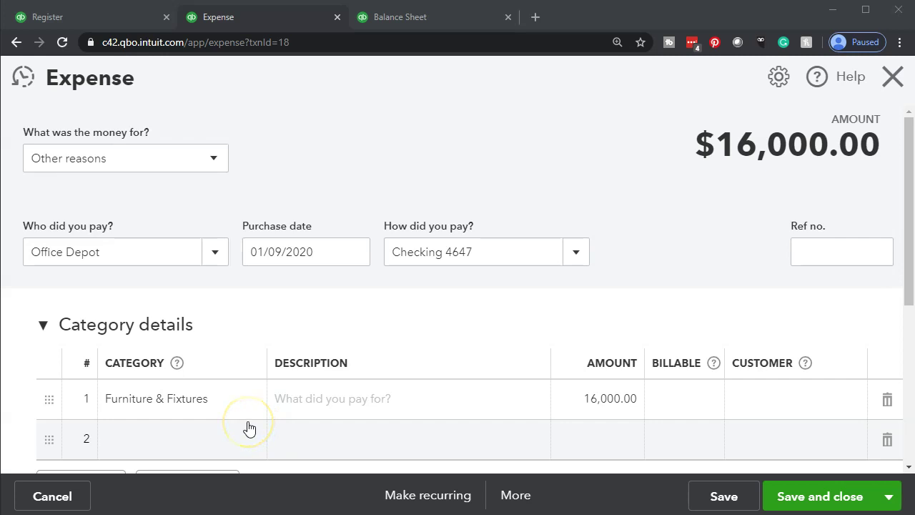
Step: Close the Office Depot expense form without changes and return from the transaction report to the Trial Balance
left_click(887, 86)
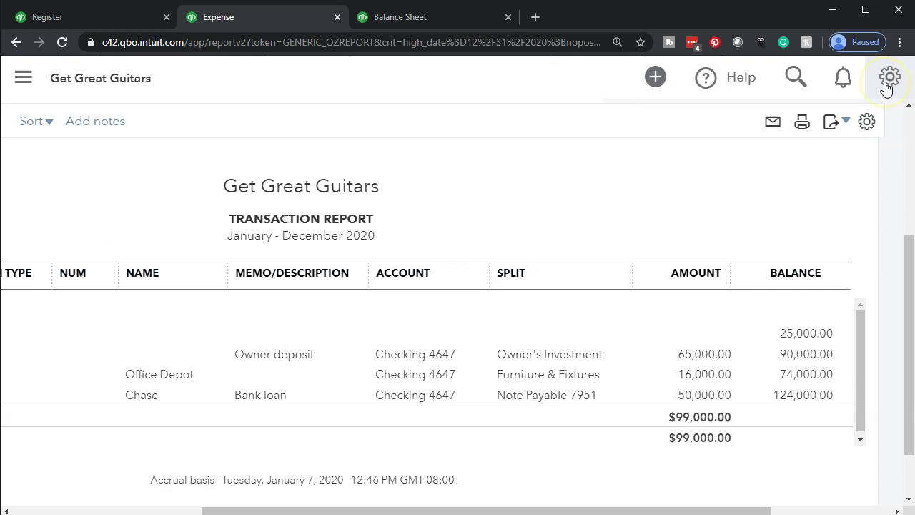
left_click_drag(414, 511, 136, 452)
scroll(135, 419, "up", 4)
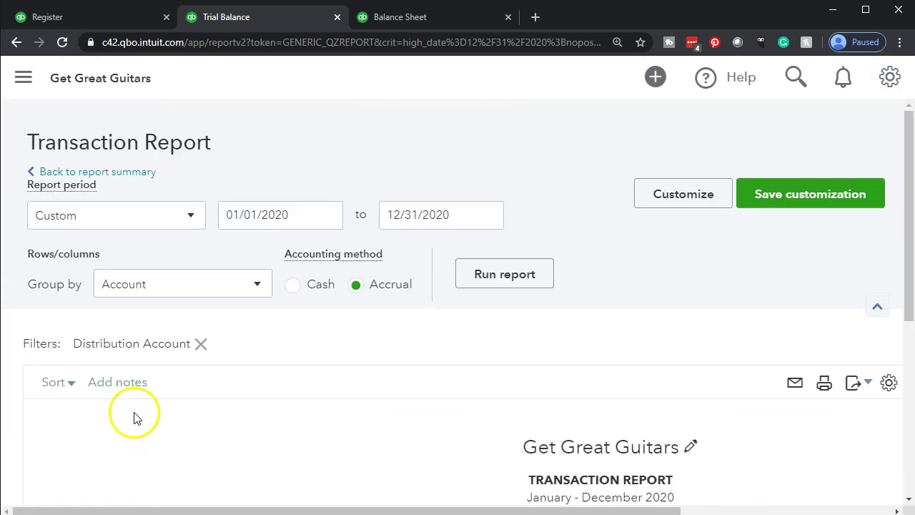
left_click(116, 173)
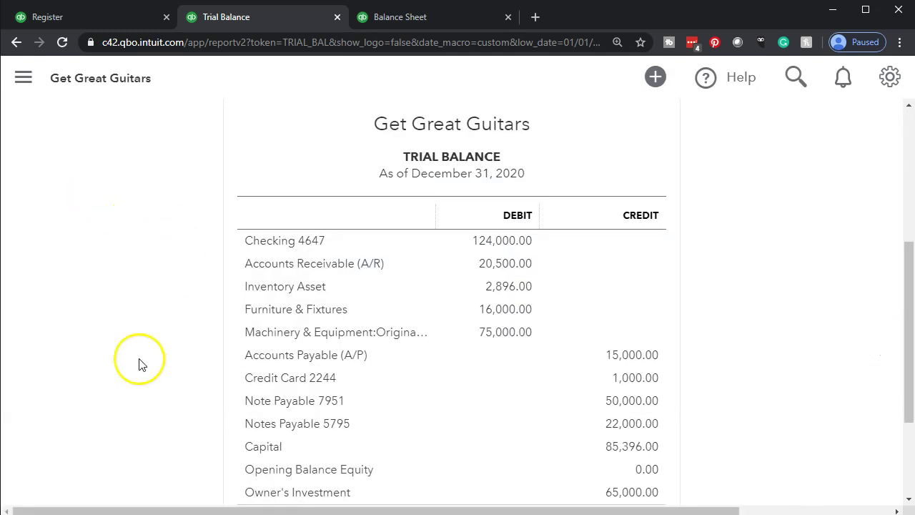
Step: Review the transactions behind the Furniture & Fixtures balance, and return to the Trial Balance
scroll(102, 394, "down", 1)
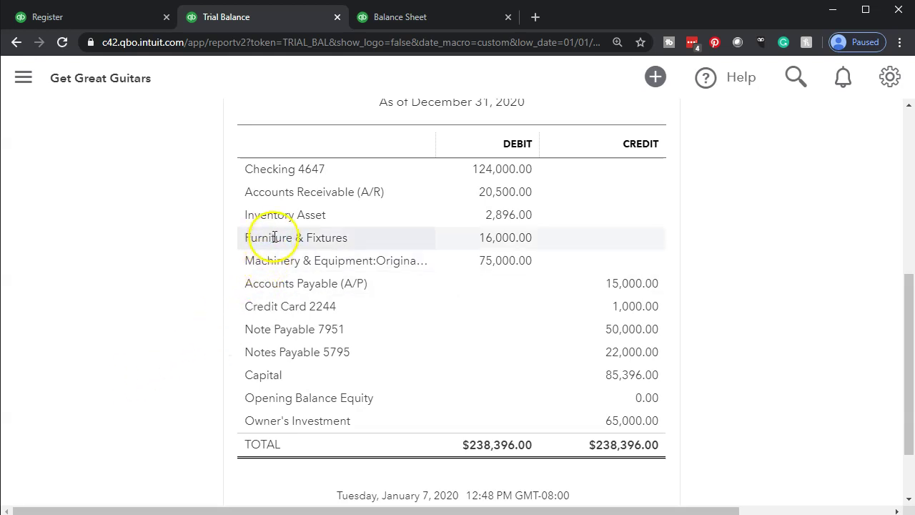
left_click(524, 248)
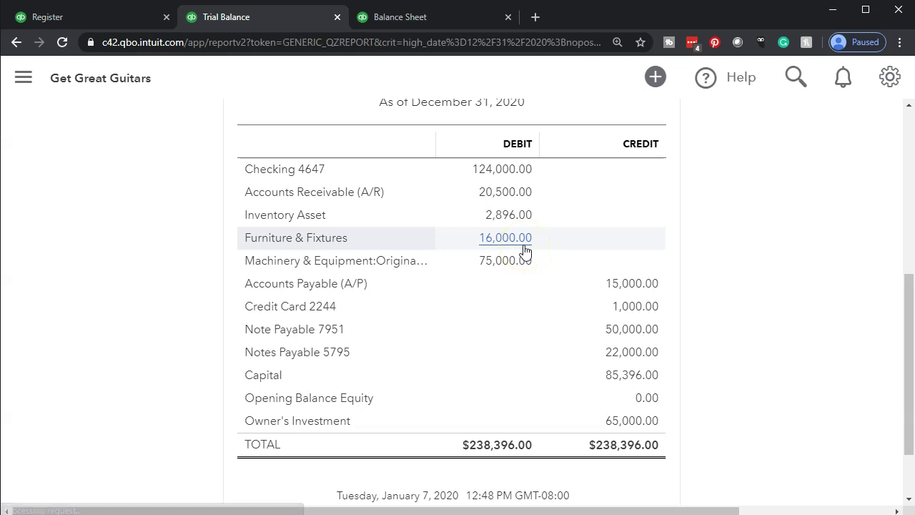
left_click(516, 256)
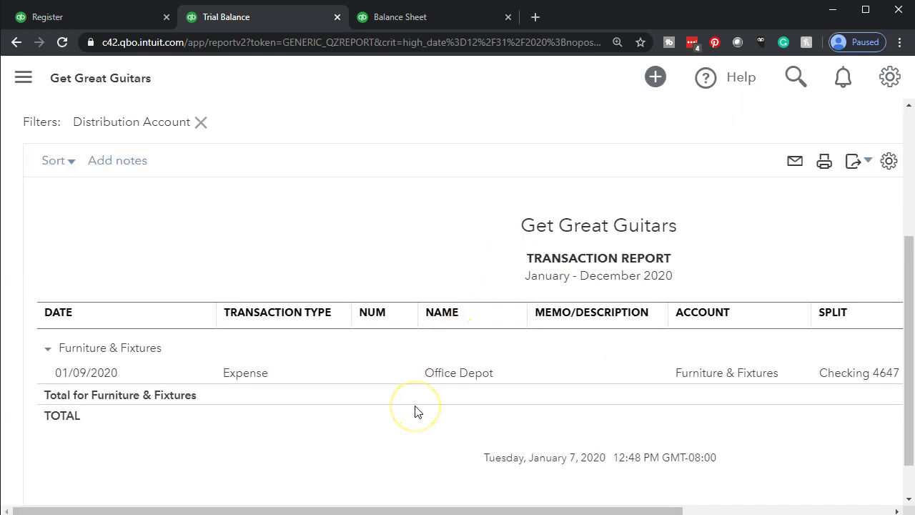
scroll(357, 412, "up", 3)
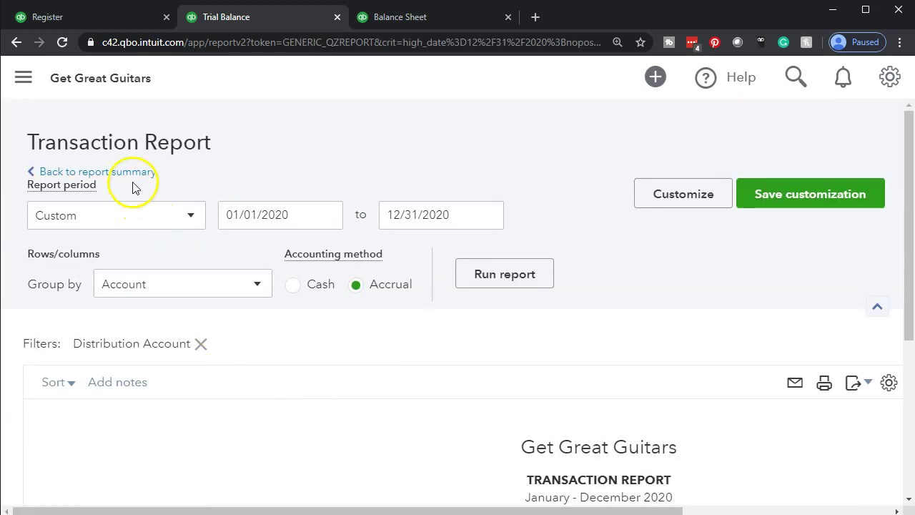
left_click(129, 178)
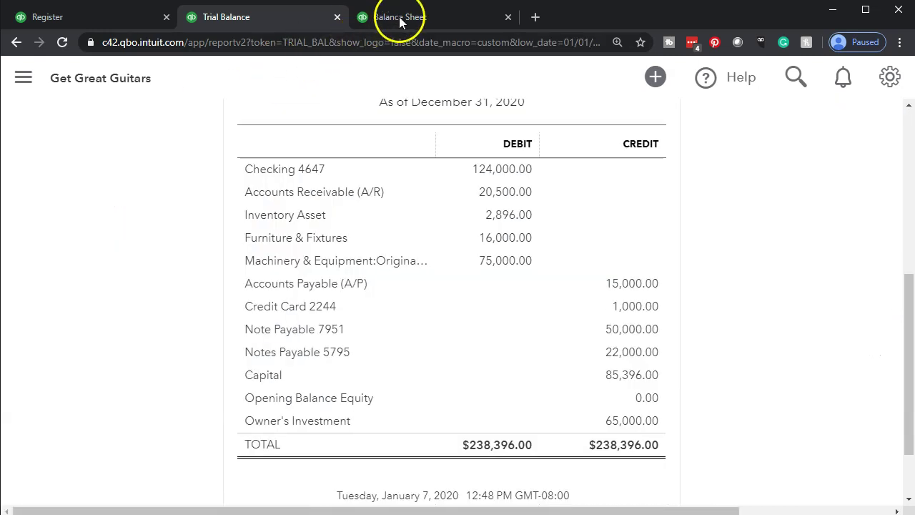
Step: Switch to the Balance Sheet report and reload it to include the new expense
left_click(399, 17)
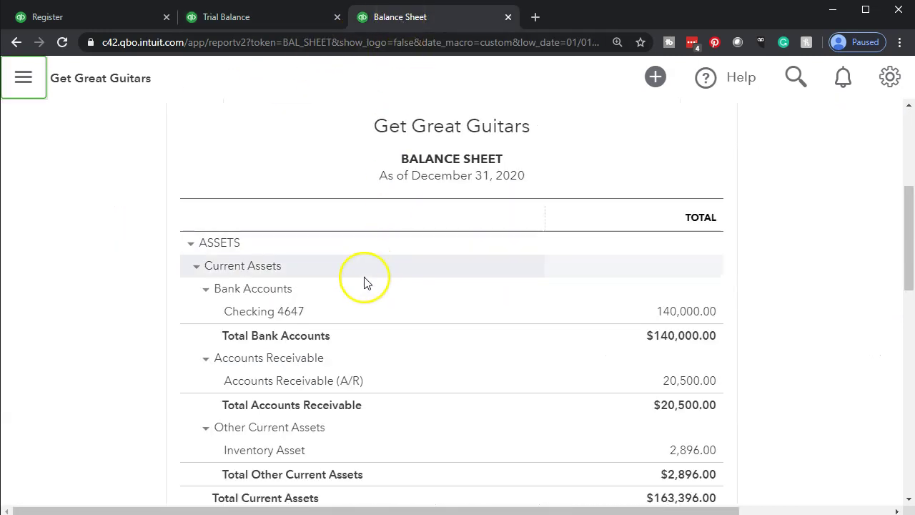
left_click(381, 41)
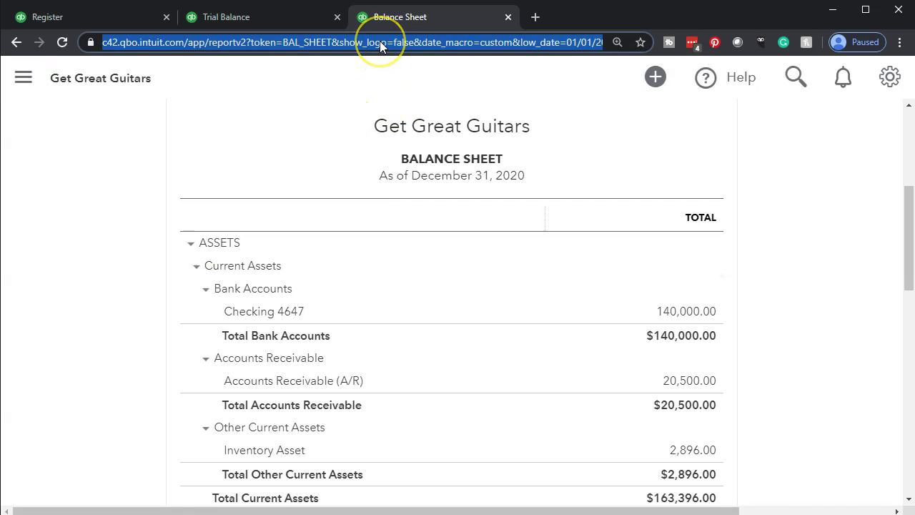
key("Return")
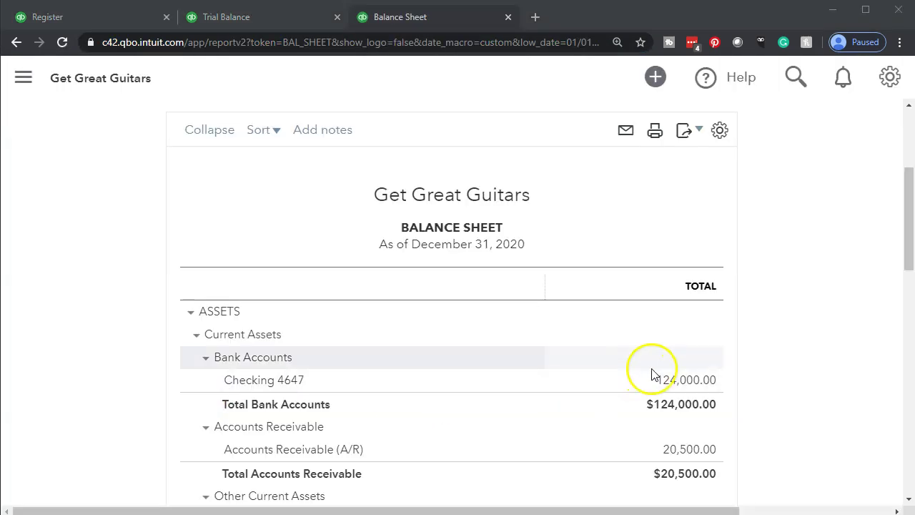
Step: Examine the Fixed Assets section of the Balance Sheet, including the Furniture & Fixtures line
scroll(654, 378, "down", 2)
scroll(654, 378, "down", 3)
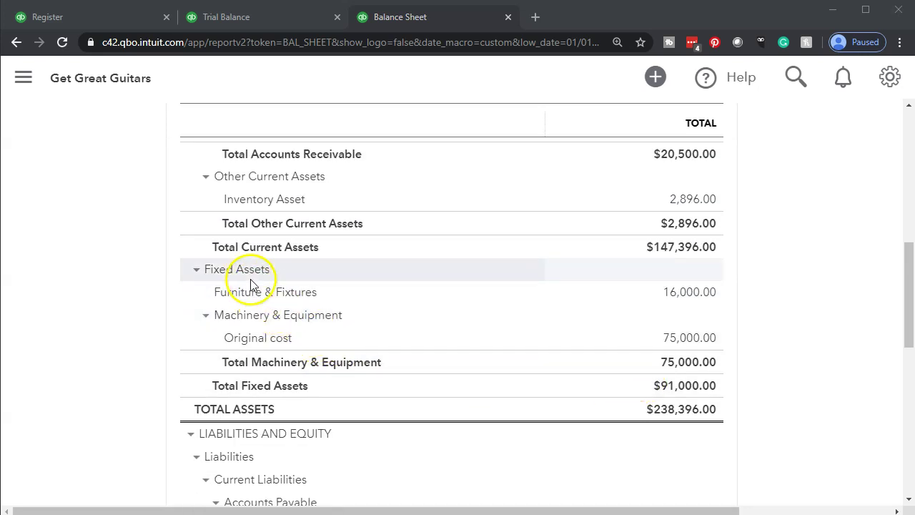
left_click(197, 271)
left_click(197, 271)
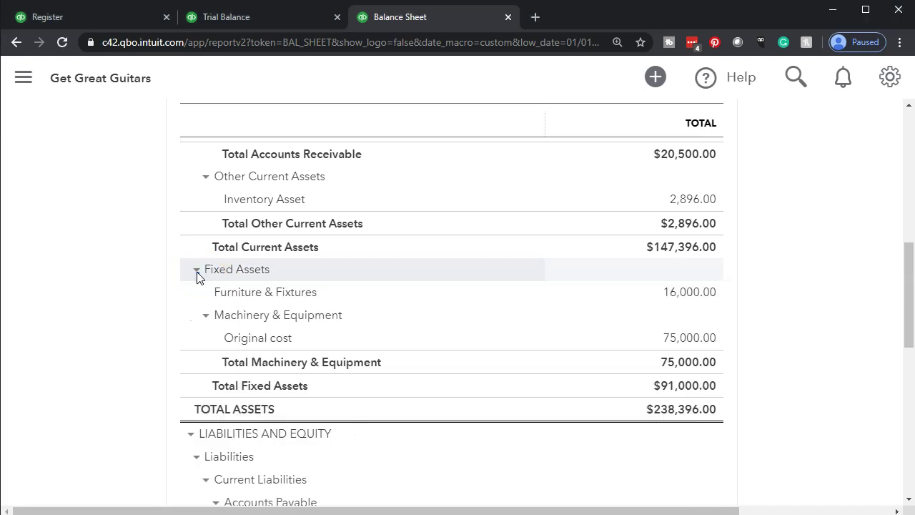
left_click(231, 293)
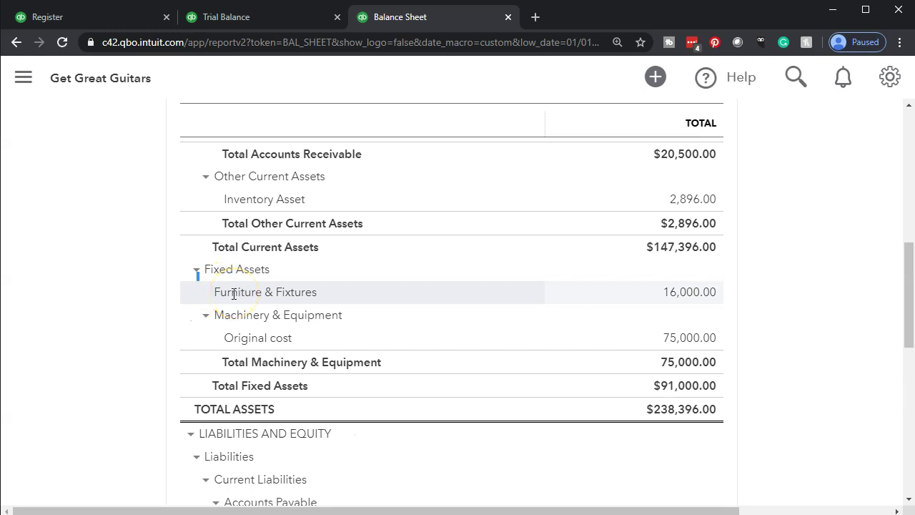
left_click(201, 315)
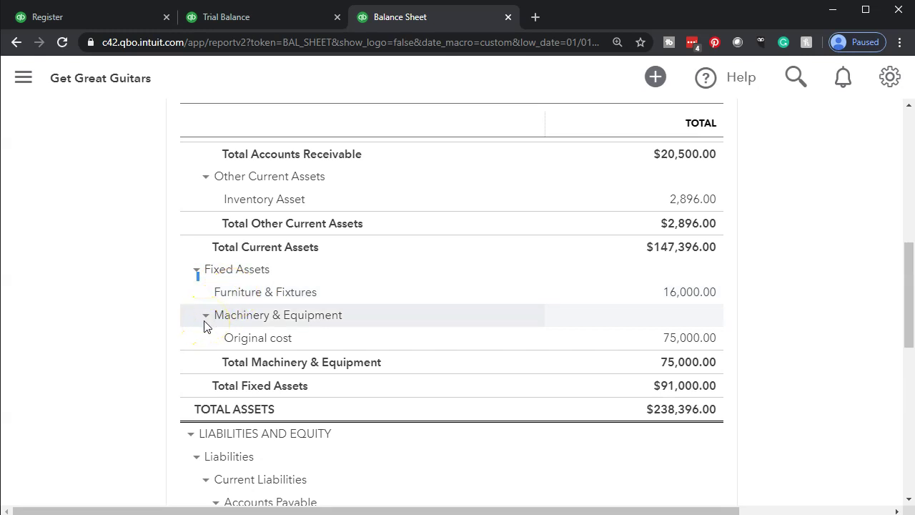
left_click(96, 474)
left_click(147, 298)
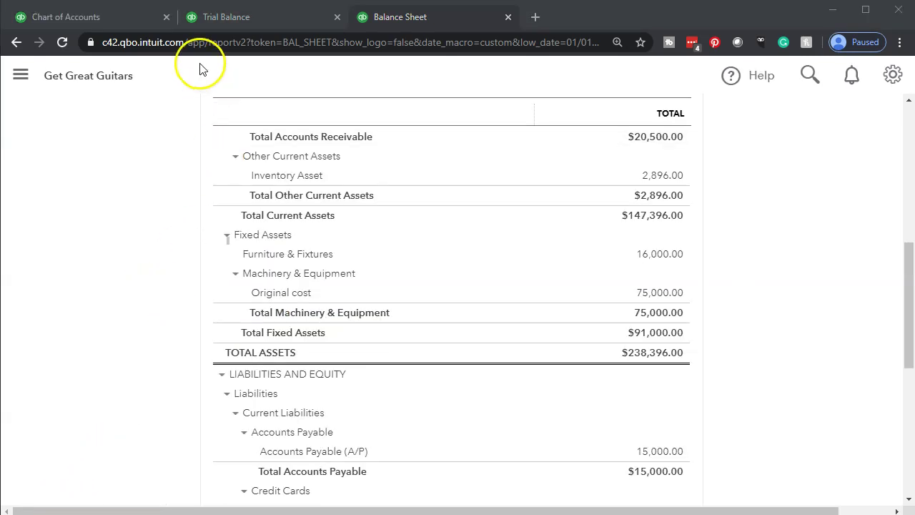
Step: Switch to the Chart of Accounts and look over the options for creating new transactions without choosing one
left_click(97, 18)
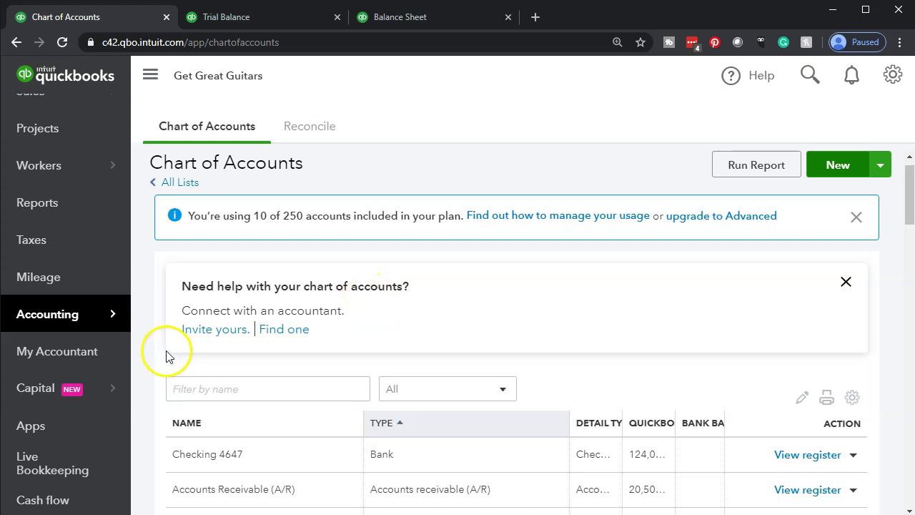
scroll(56, 290, "up", 3)
left_click(72, 129)
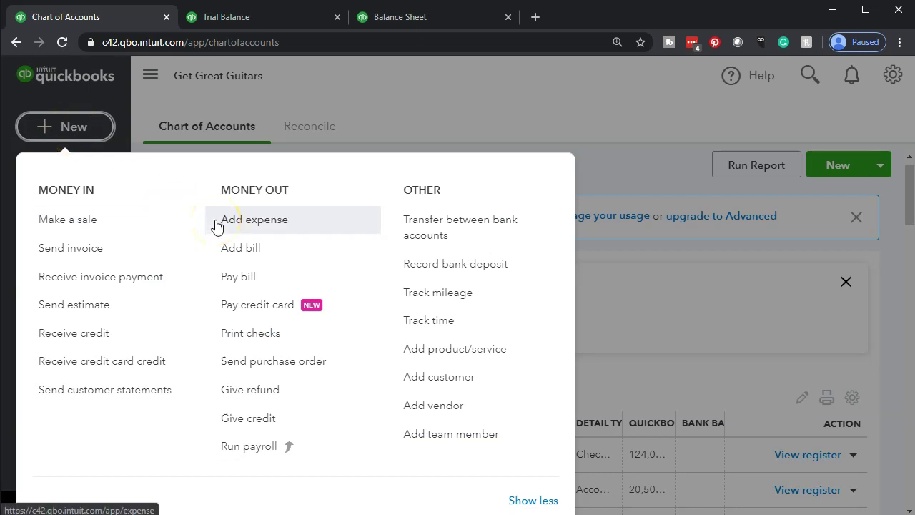
left_click(415, 91)
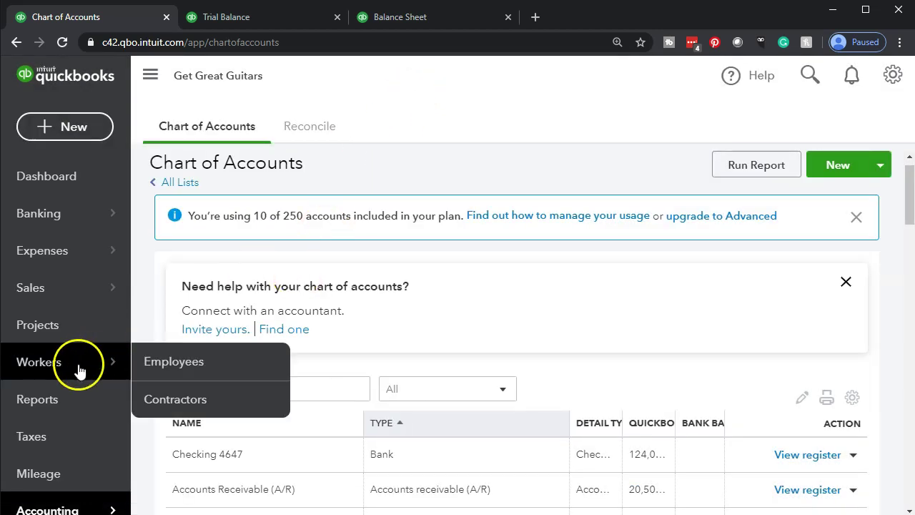
Step: Open the checking account's register from the Chart of Accounts and hide the navigation sidebar
scroll(80, 369, "down", 3)
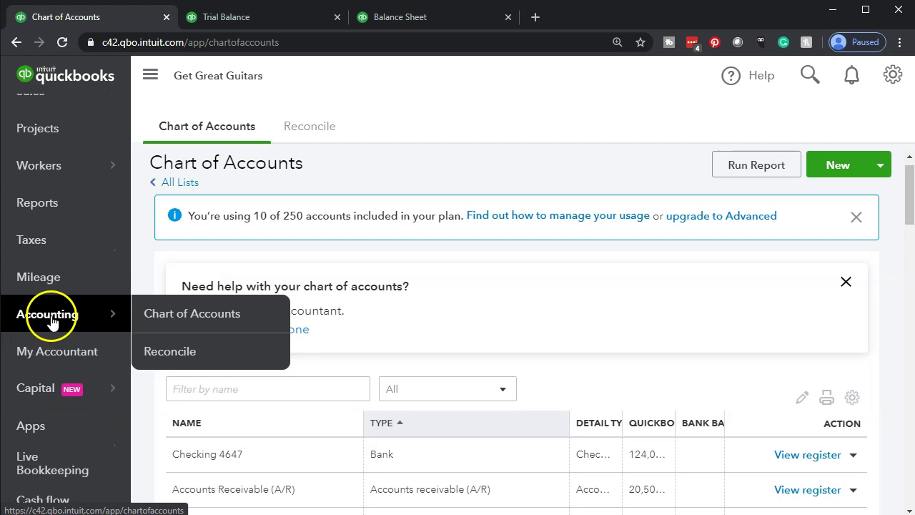
left_click(52, 321)
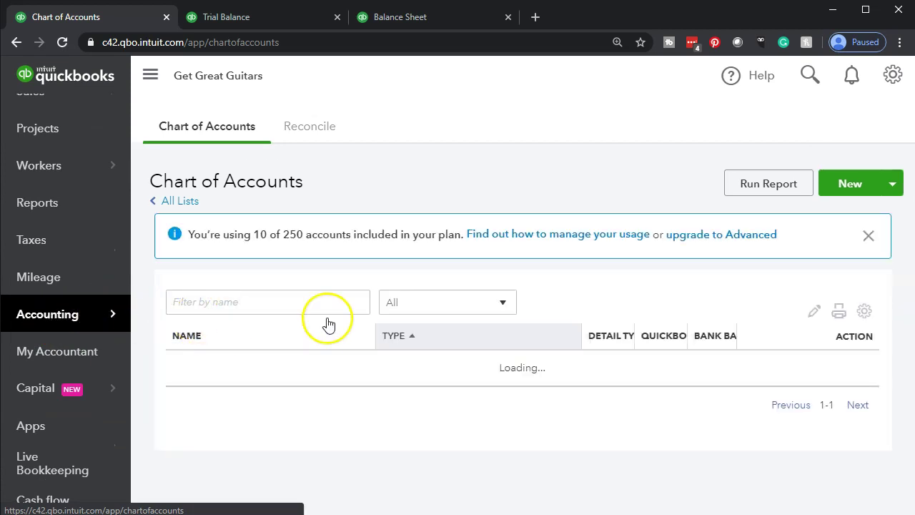
scroll(327, 323, "down", 3)
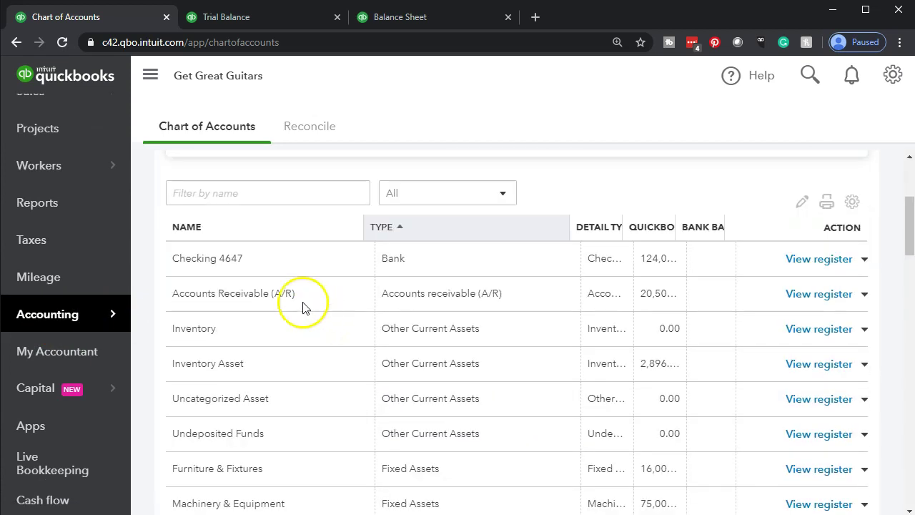
left_click(803, 258)
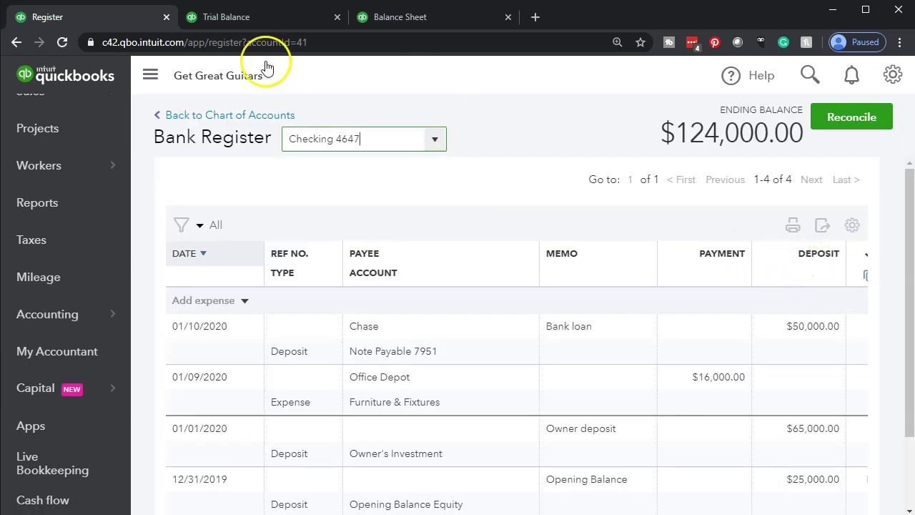
left_click(151, 75)
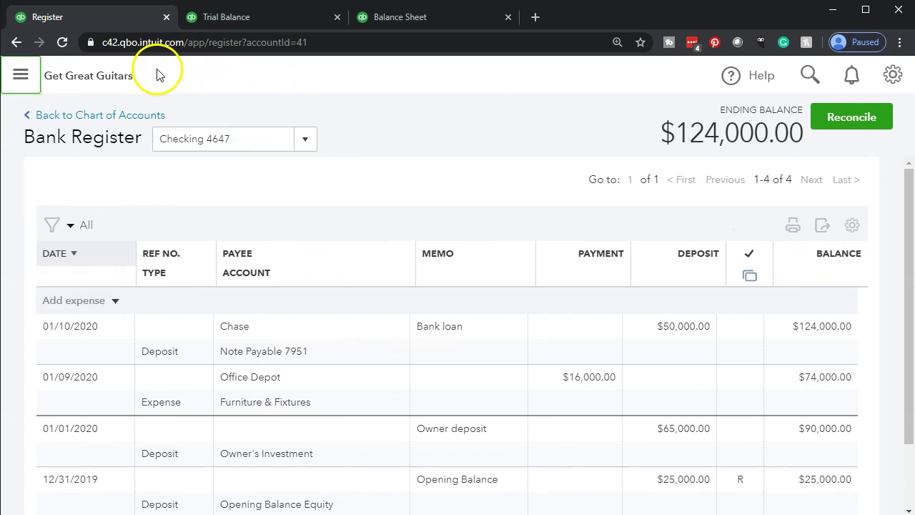
Step: Start a new expense in the checking register dated 01/11/2020, with the reference number left blank
left_click(115, 304)
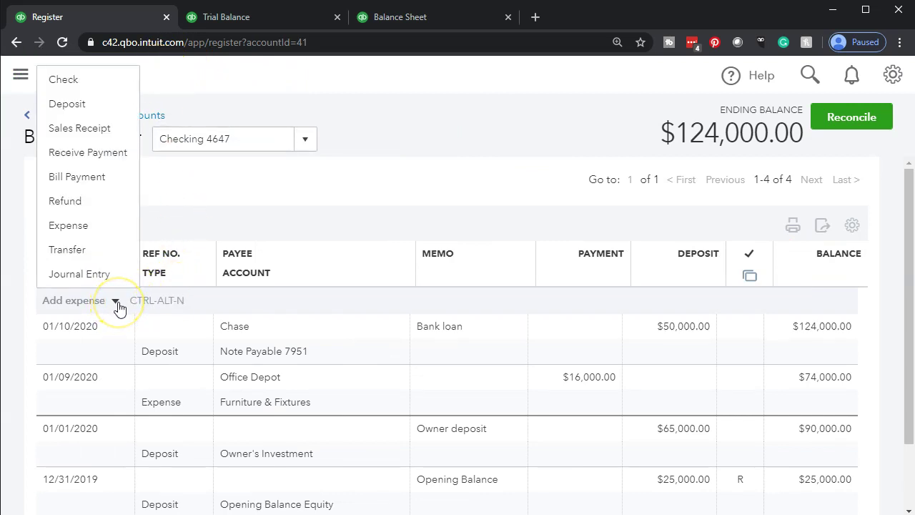
left_click(85, 227)
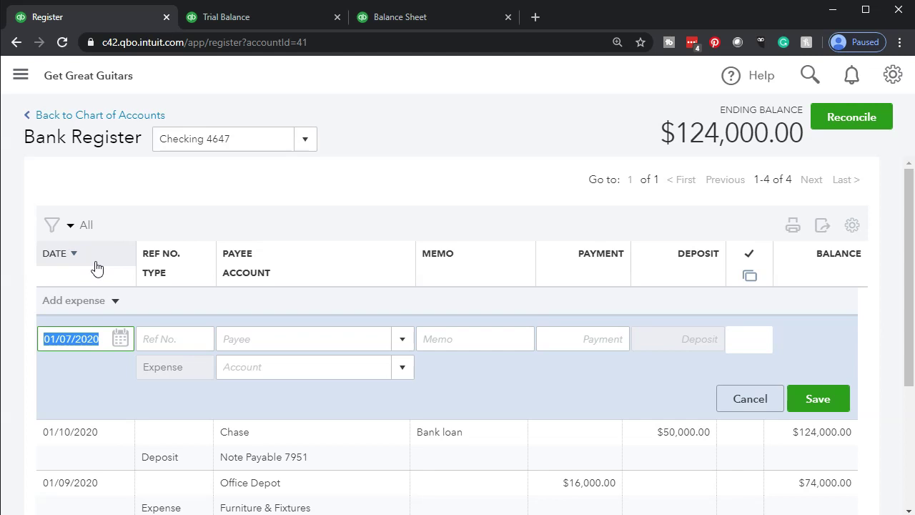
type("01112")
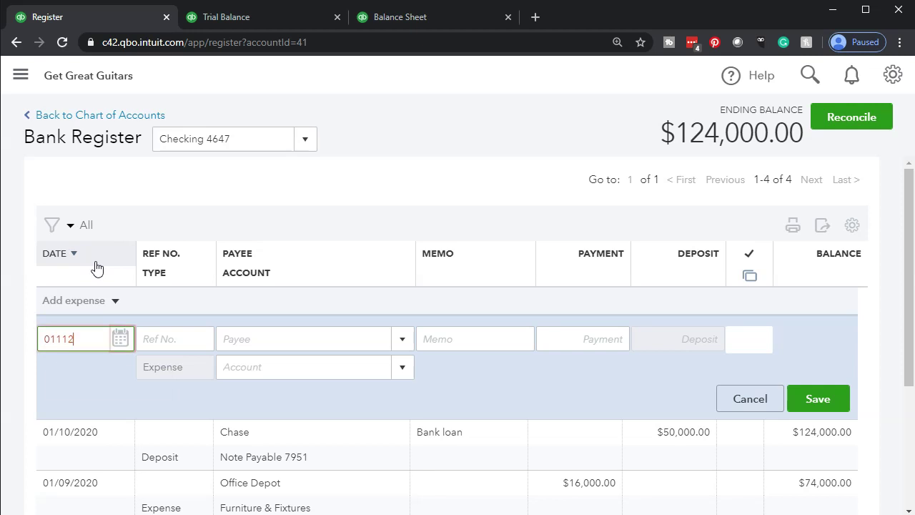
key("Tab")
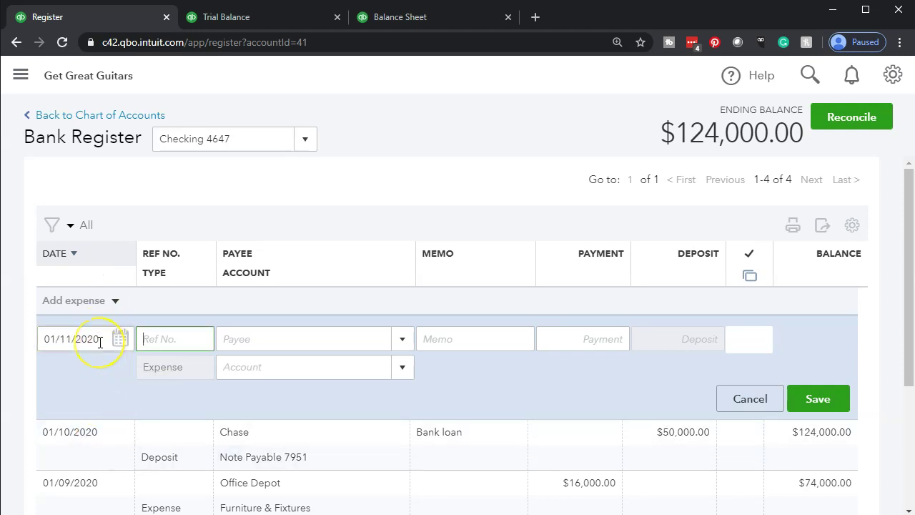
key("Tab")
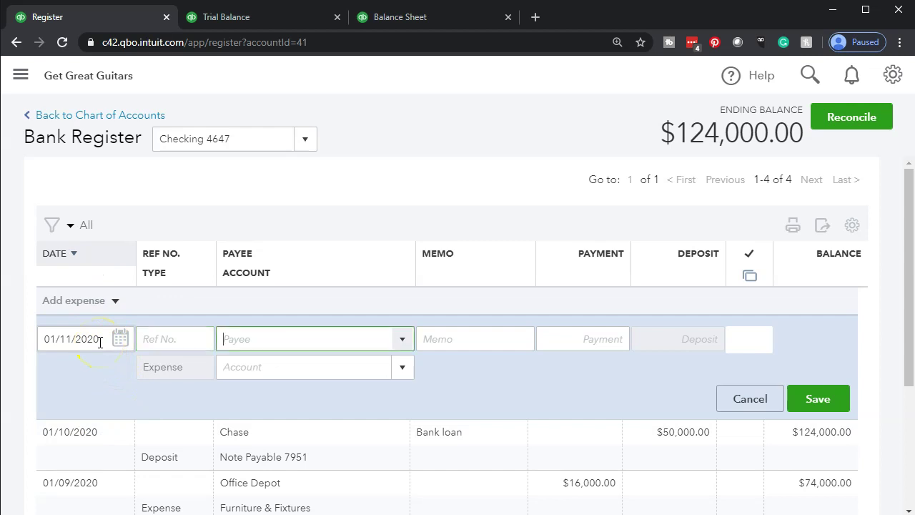
Step: Enter Amazon as the expense's payee and save it as a new vendor
type("Amazon")
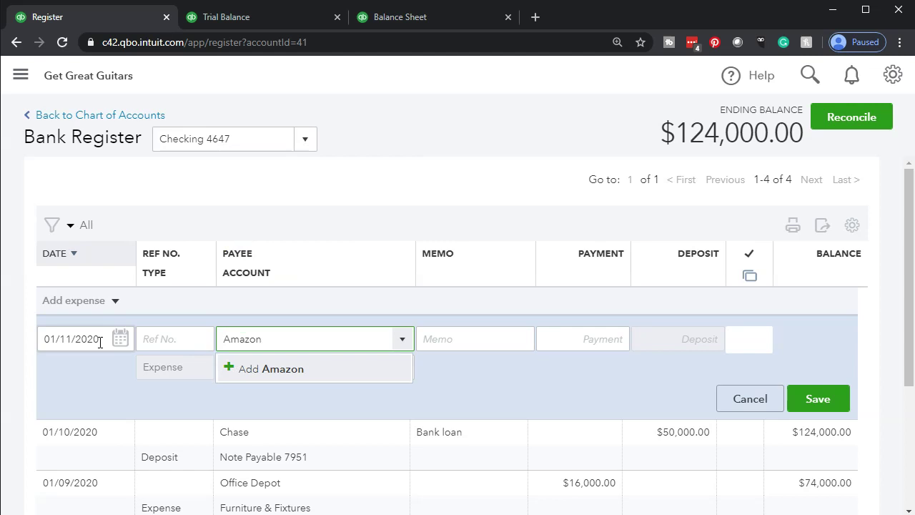
key("Return")
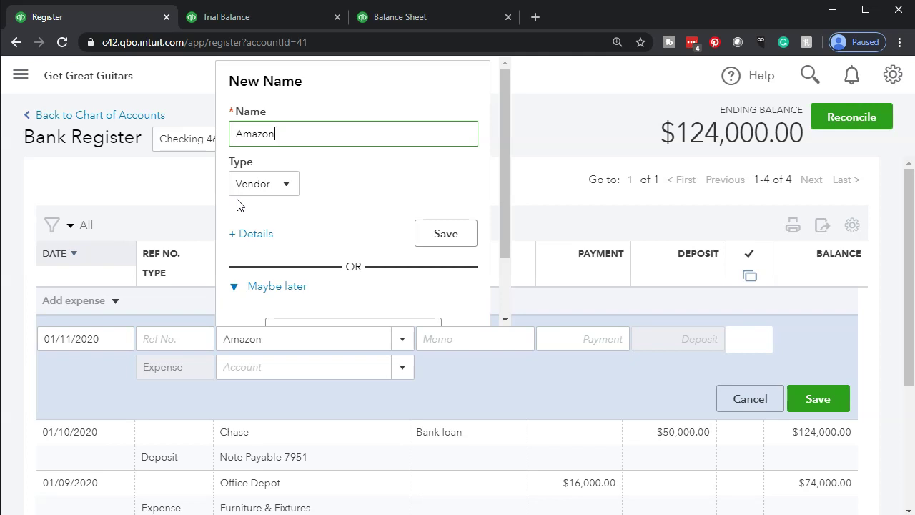
left_click(258, 372)
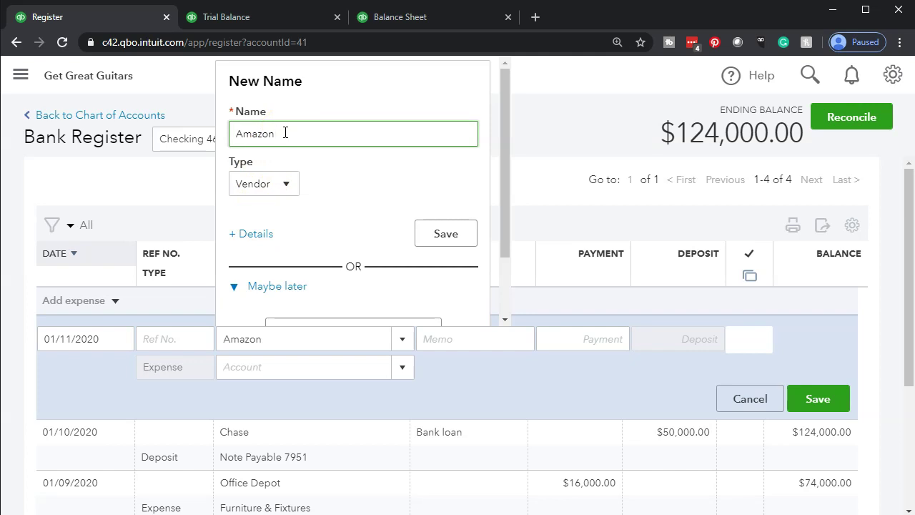
left_click(248, 379)
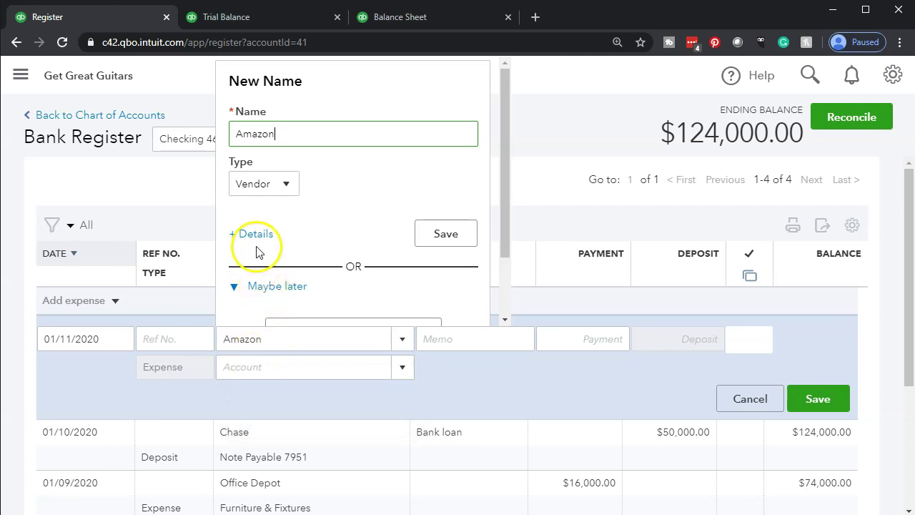
left_click(425, 238)
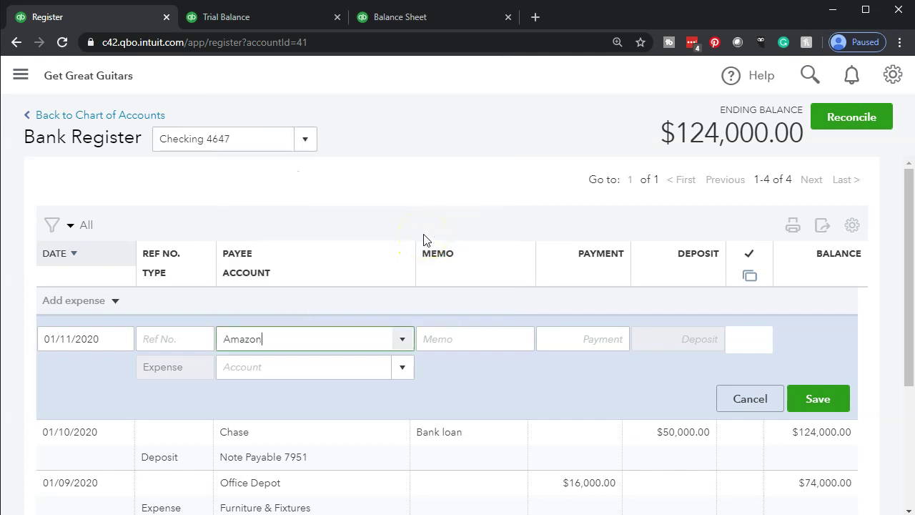
Step: Set the Amazon expense's payment amount to 7,000.00, leaving the memo blank
key("Tab")
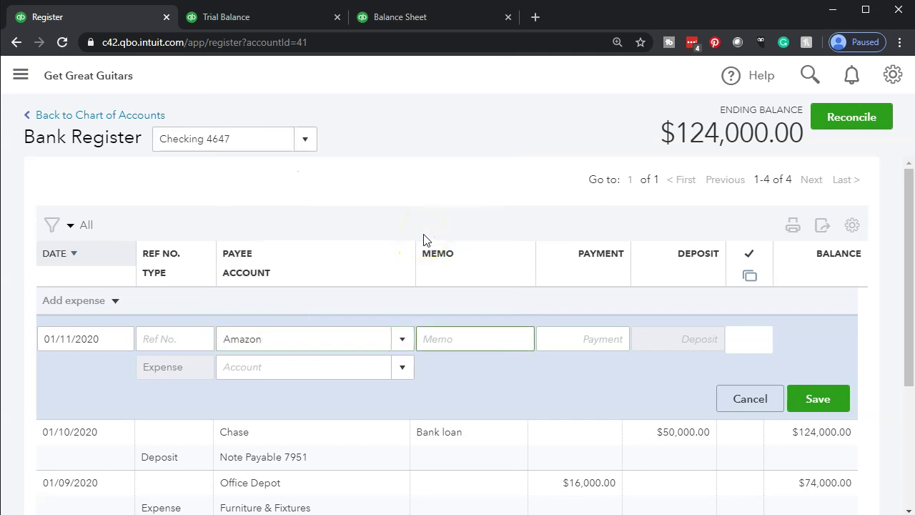
key("Tab")
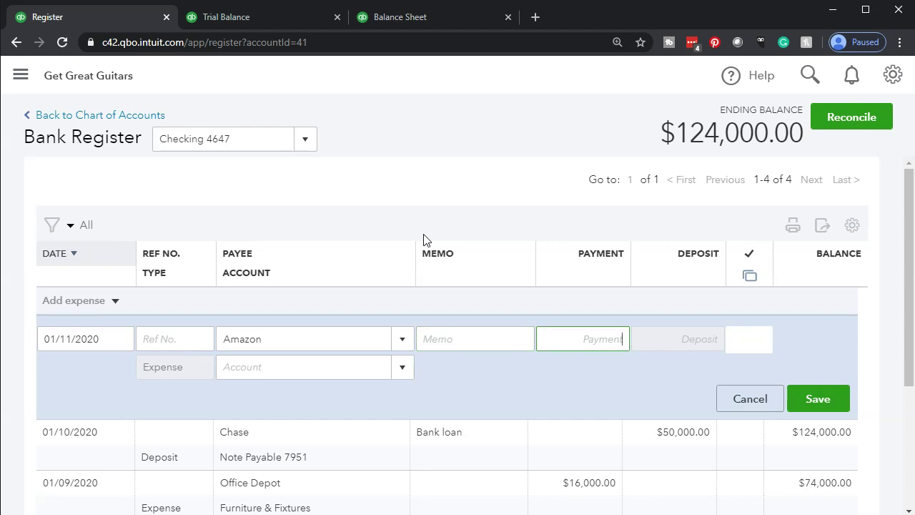
type("7000")
key("Tab")
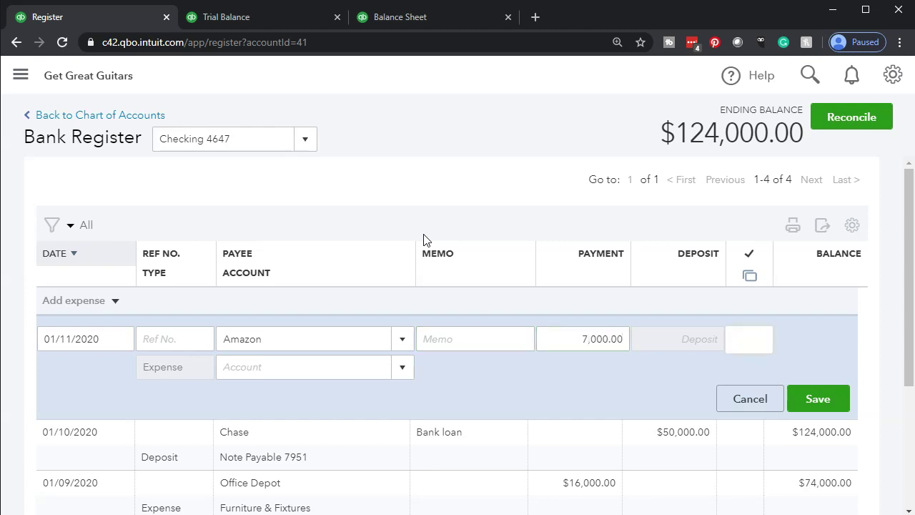
Step: Assign the Amazon expense to the Furniture & Fixtures account and save it
left_click(341, 371)
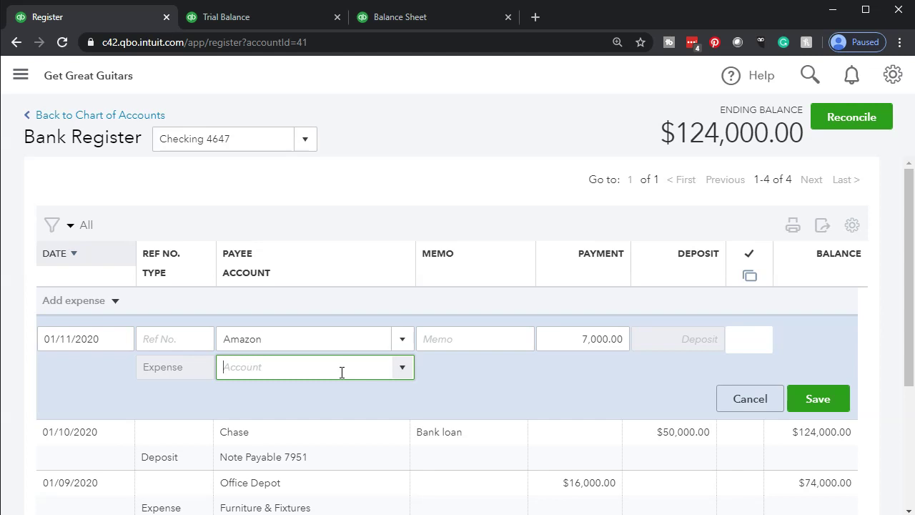
type("furniture & Fixtures")
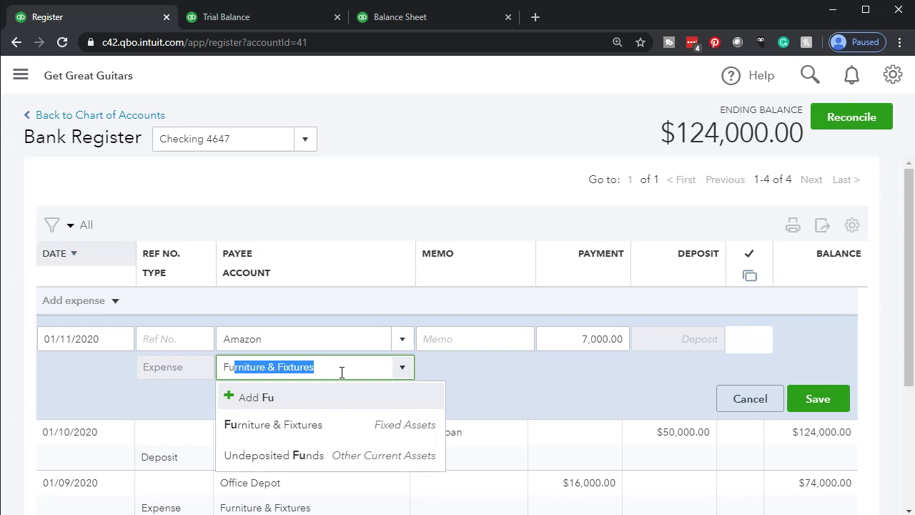
left_click(304, 425)
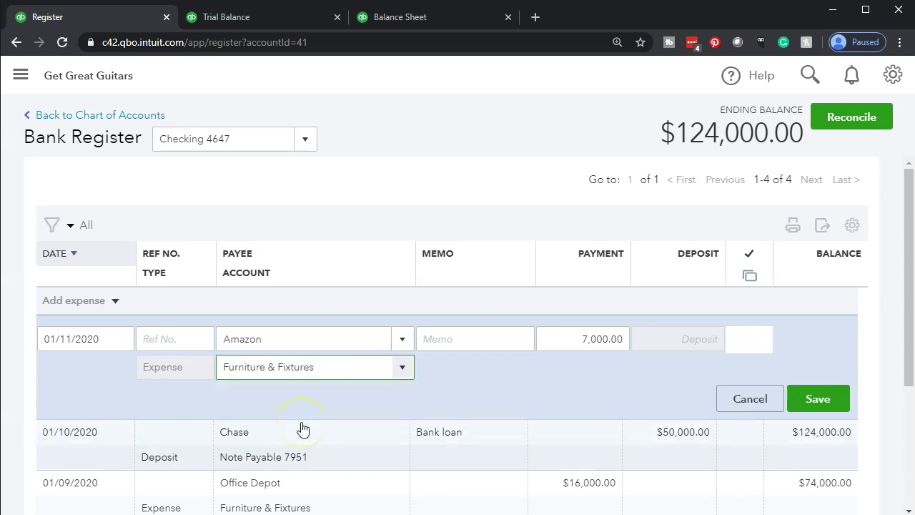
left_click(816, 401)
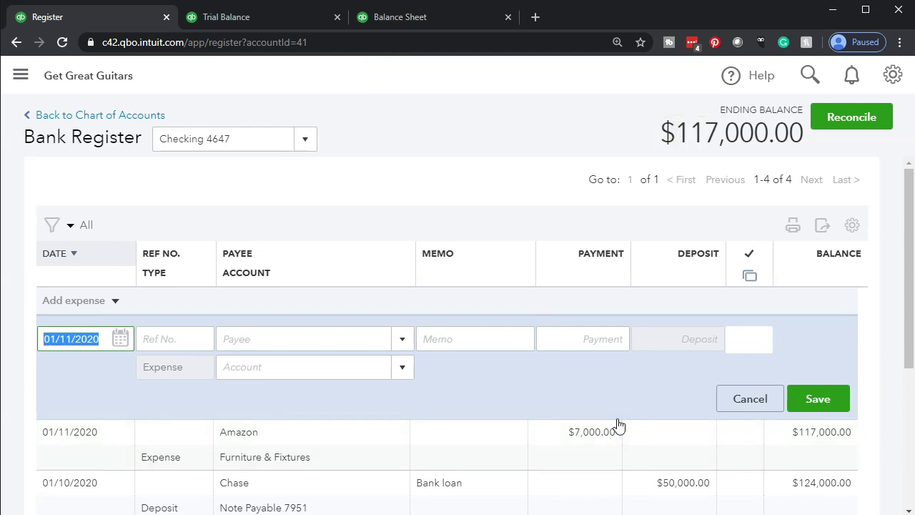
Step: Switch to the Trial Balance report, reload it to include the Amazon expense, and hide the navigation sidebar
left_click(269, 21)
left_click(347, 39)
key("Return")
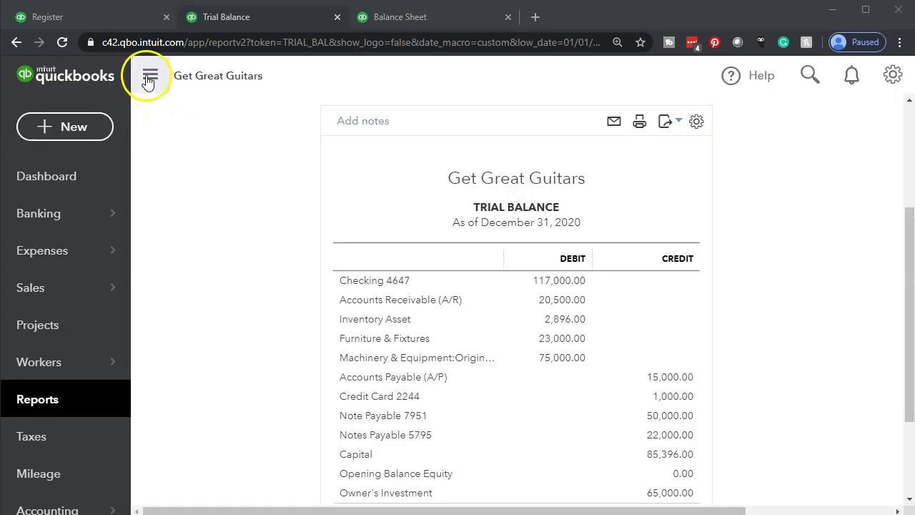
left_click(147, 76)
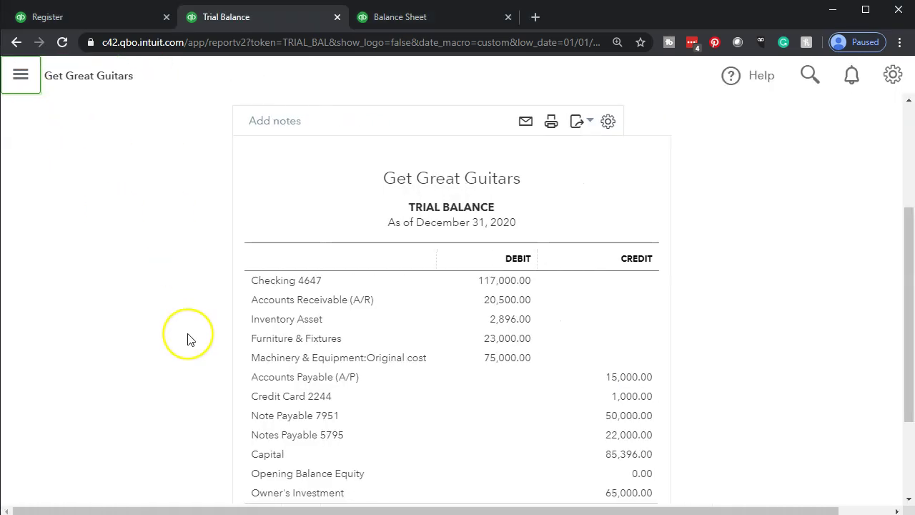
key("ctrl+plus")
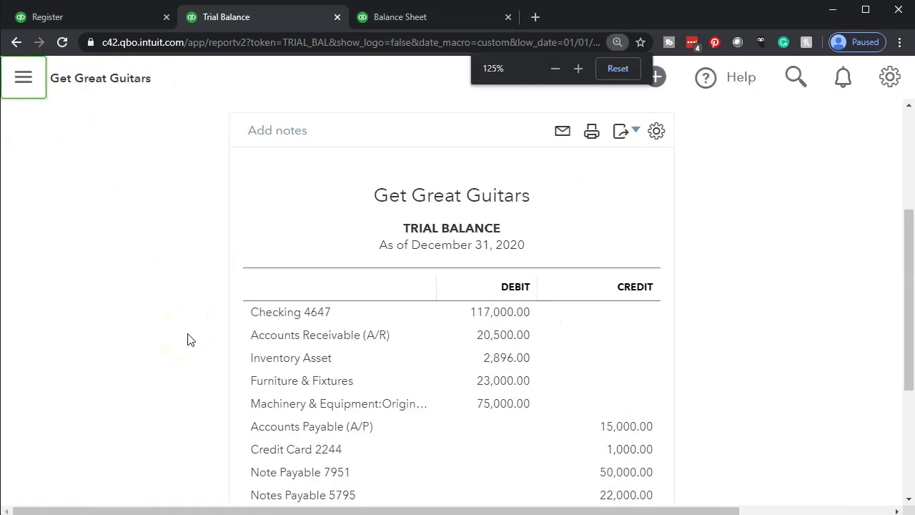
Step: Open the transactions behind the checking balance and review their amounts and running balances
scroll(425, 282, "down", 1)
left_click(478, 247)
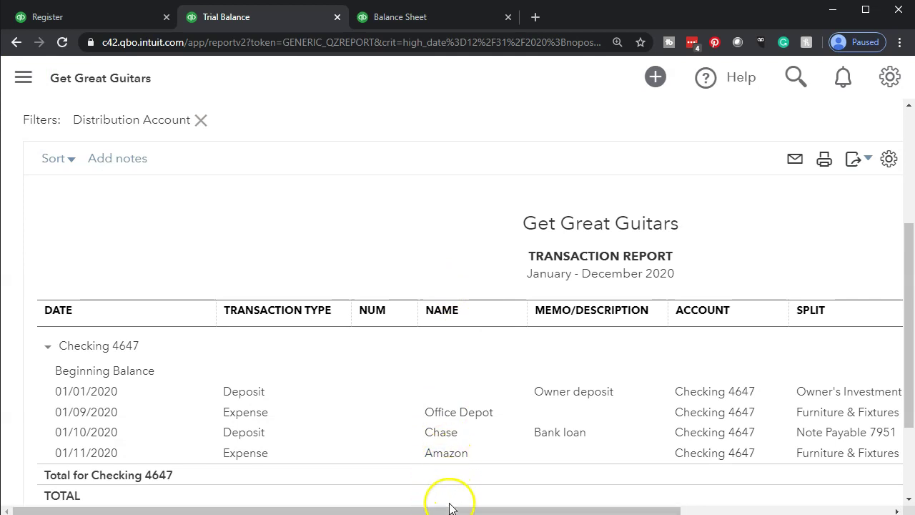
left_click_drag(450, 508, 651, 508)
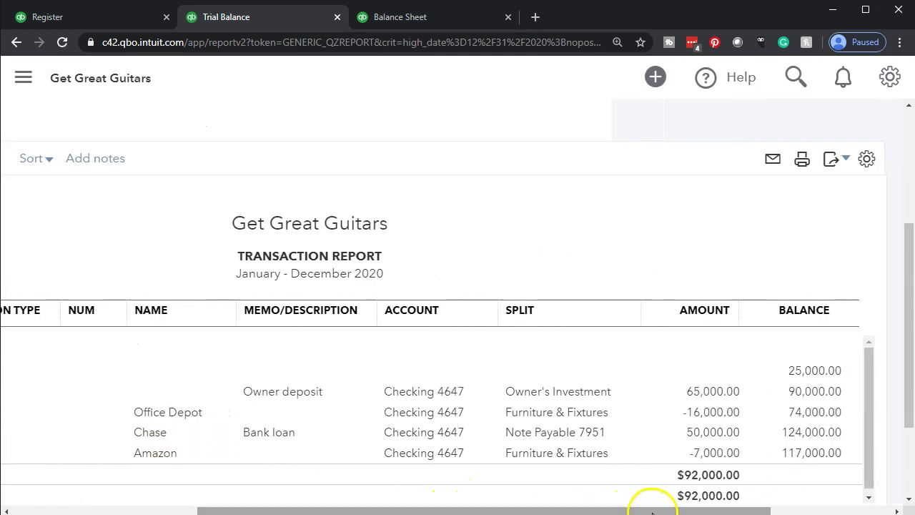
Step: Open the Amazon expense from the transaction report, review its category details, and close it without changes
left_click(708, 455)
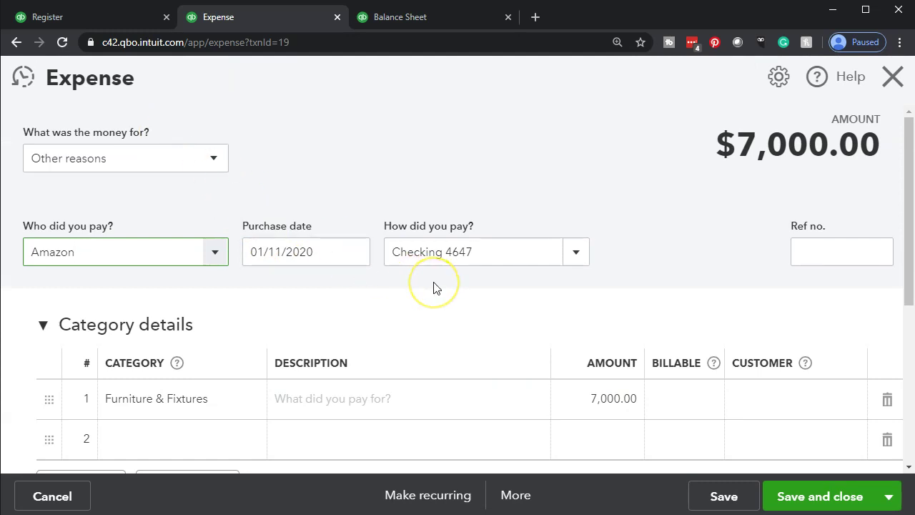
left_click(231, 415)
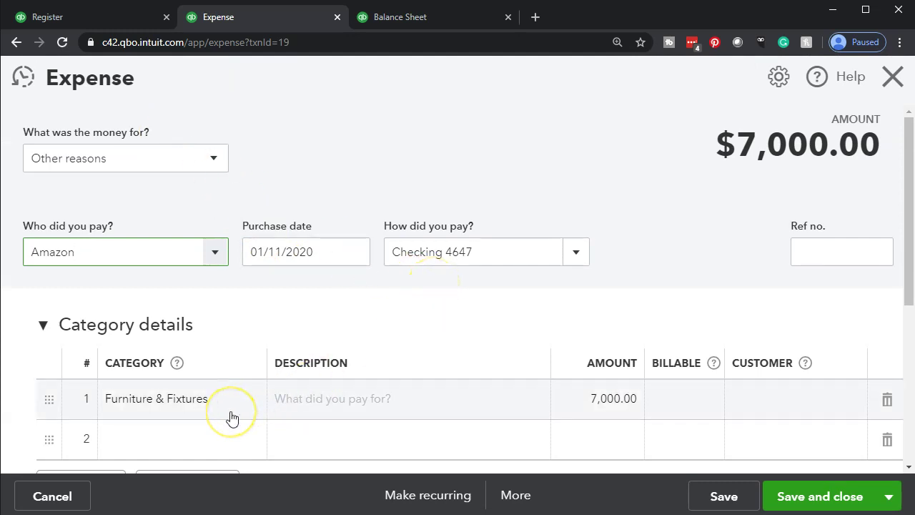
left_click(893, 77)
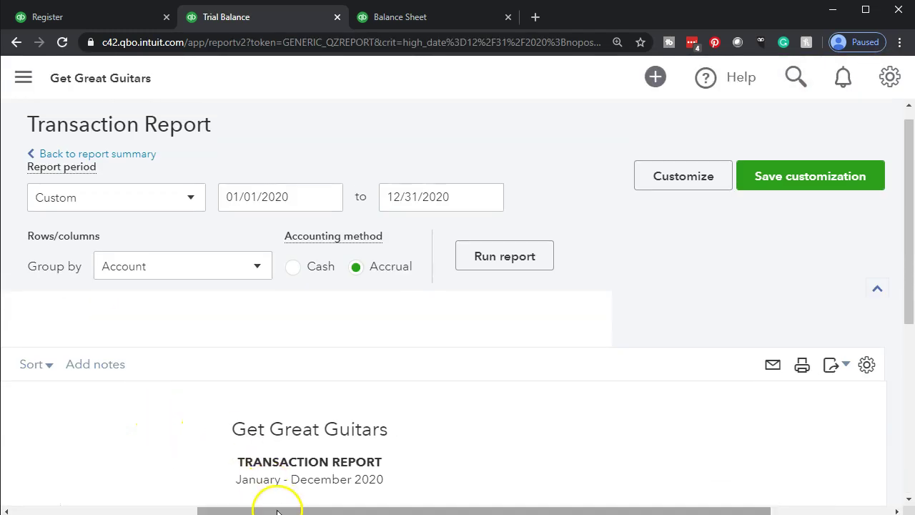
Step: Return to the Trial Balance, review the transactions behind the Furniture & Fixtures balance, and go back to the report summary
left_click(138, 163)
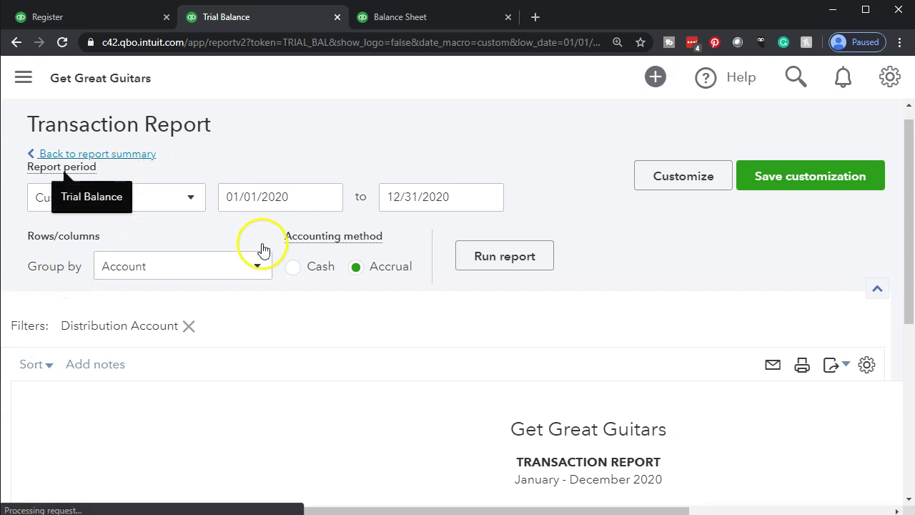
scroll(265, 263, "down", 4)
scroll(270, 263, "down", 1)
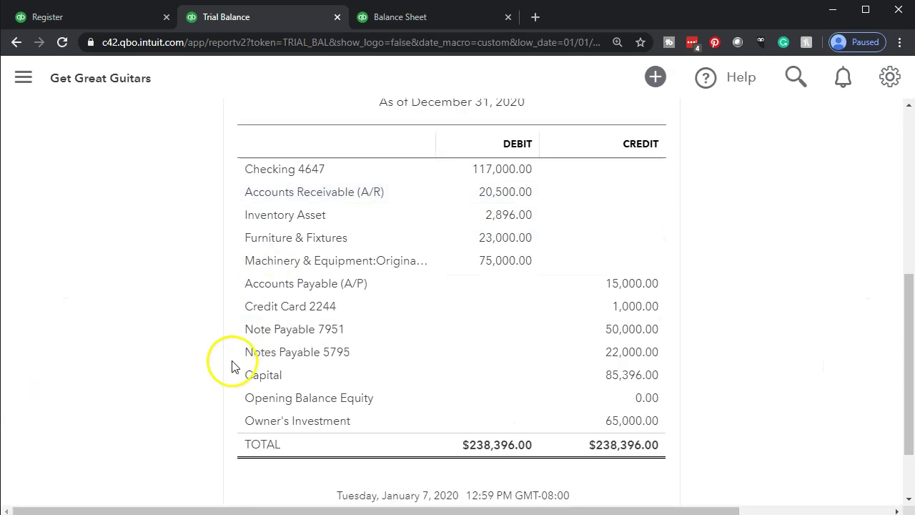
left_click(497, 241)
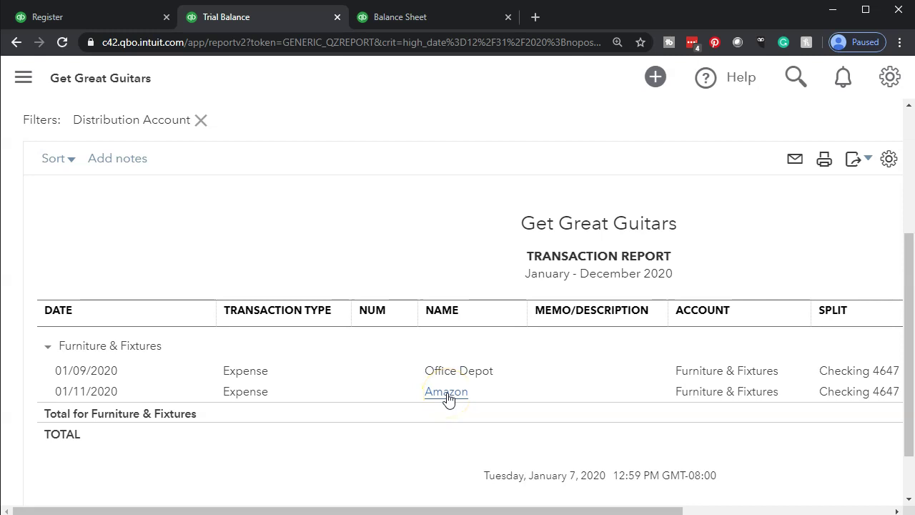
scroll(236, 343, "up", 3)
left_click(119, 174)
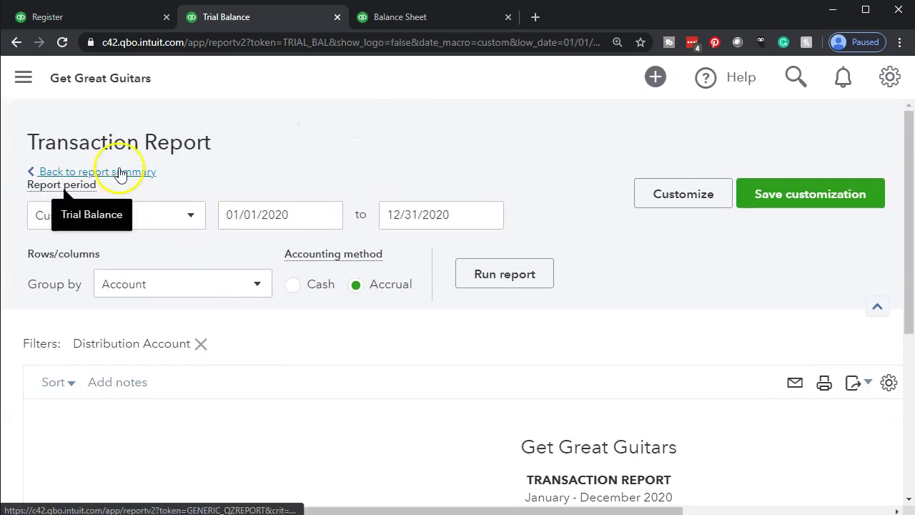
Step: Reload the Balance Sheet report to include the Amazon expense and review its checking and Furniture & Fixtures balances
left_click(379, 21)
scroll(148, 272, "up", 5)
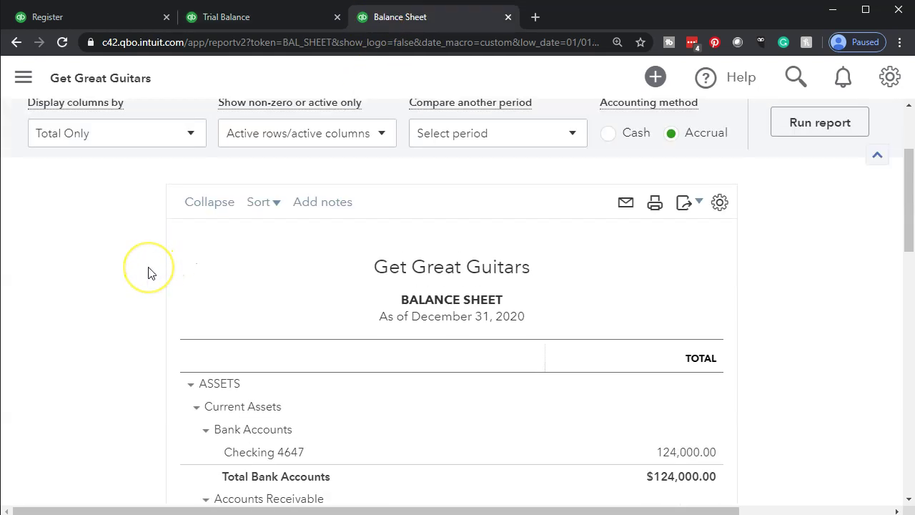
scroll(150, 286, "down", 2)
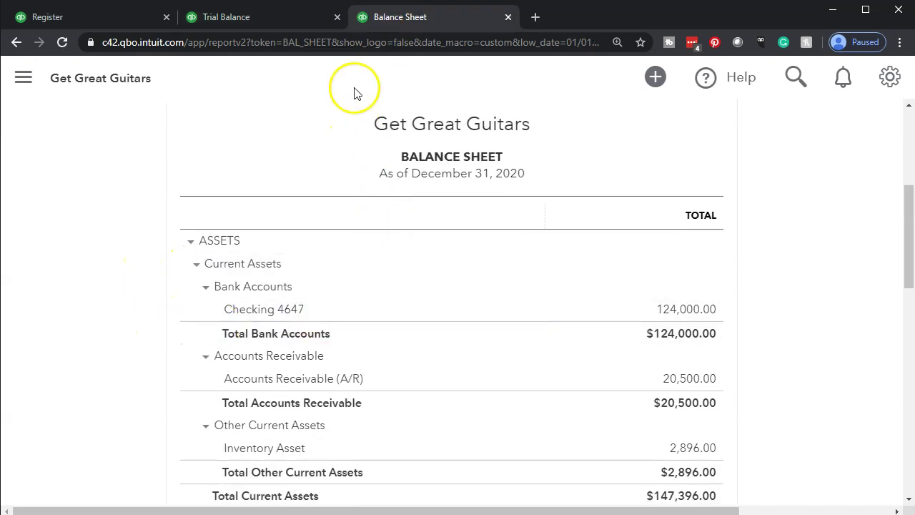
left_click(361, 40)
key("Return")
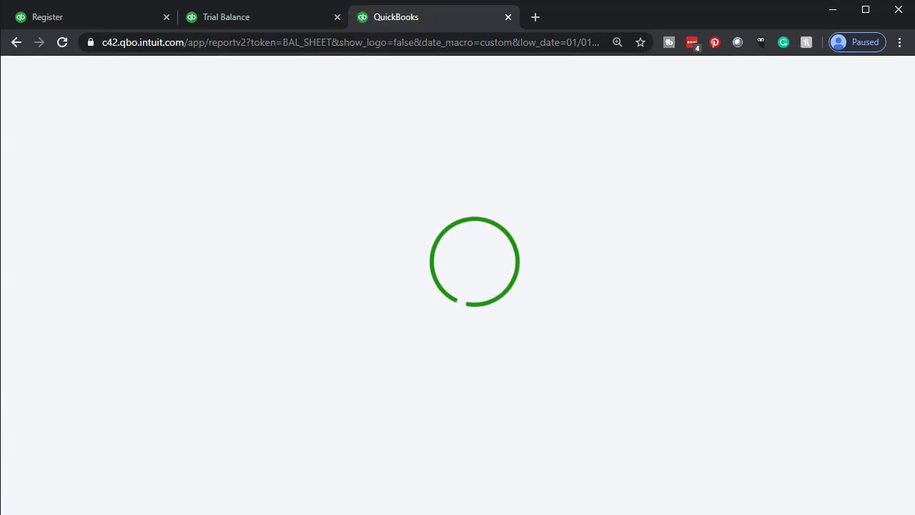
scroll(487, 388, "down", 1)
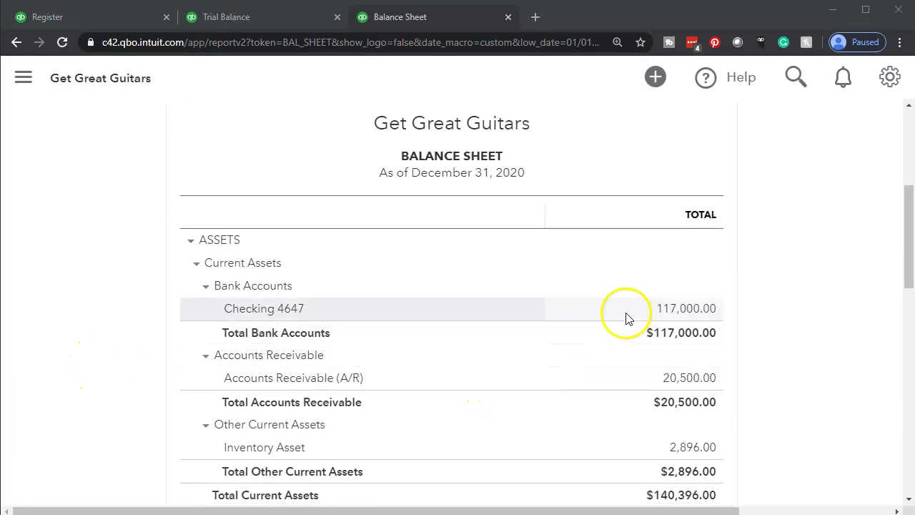
scroll(628, 318, "down", 1)
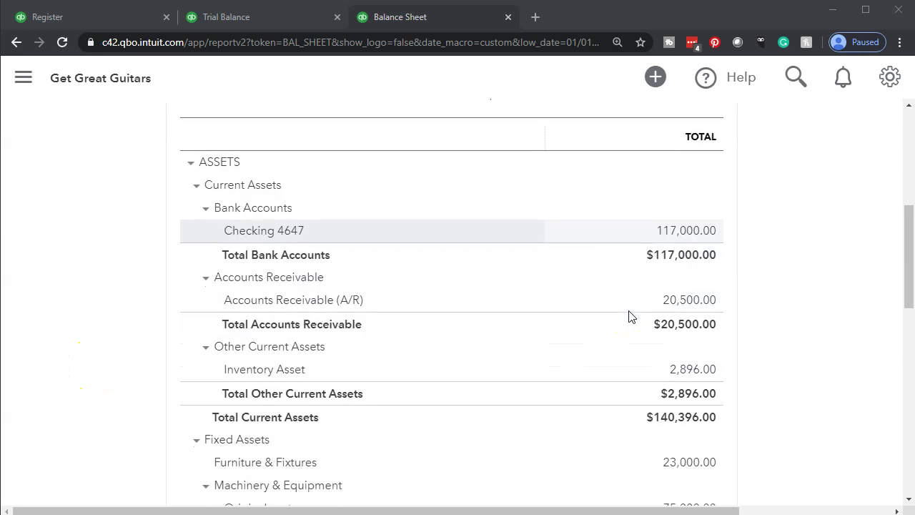
scroll(629, 317, "down", 5)
scroll(630, 317, "up", 2)
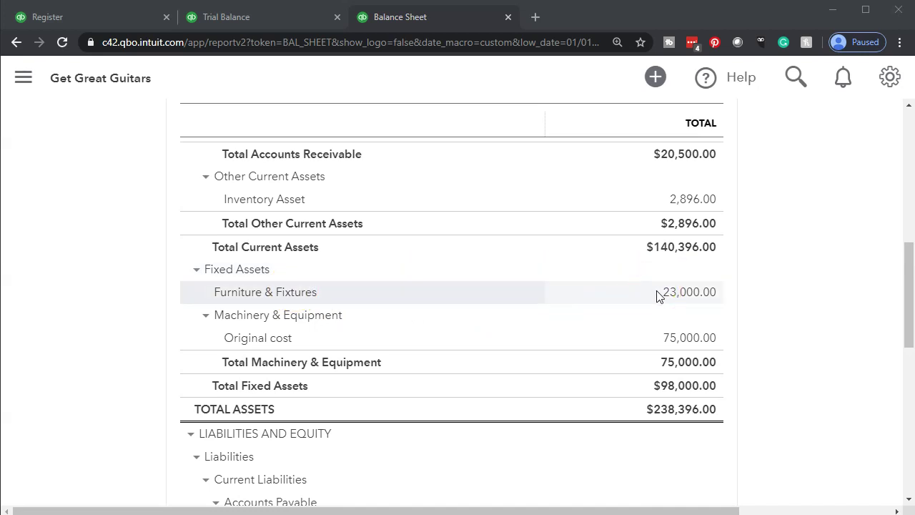
Step: Collapse and re-expand the Fixed Assets group and its Machinery & Equipment subgroup to examine how the accounts are nested
left_click(195, 276)
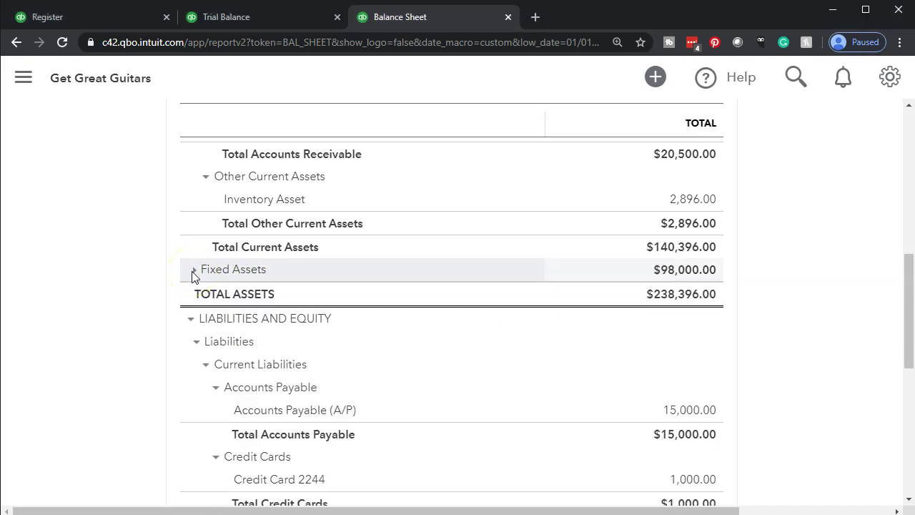
left_click(194, 277)
left_click(213, 295)
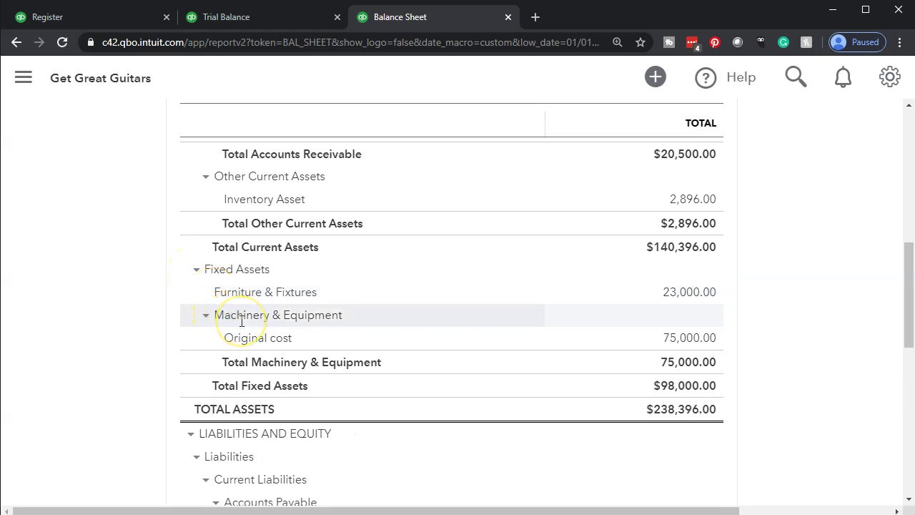
left_click(205, 316)
left_click(205, 315)
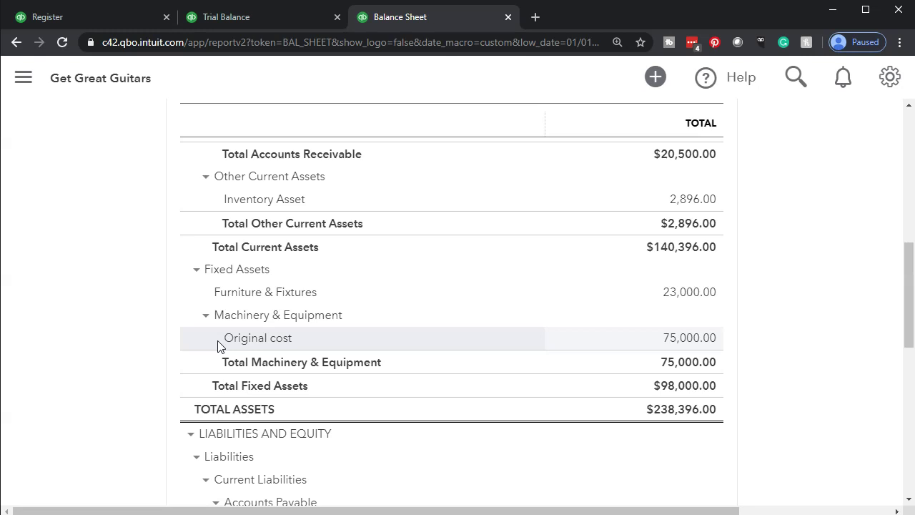
Step: Switch to the checking register, open the Chart of Accounts from there, and hide the navigation sidebar
left_click(80, 24)
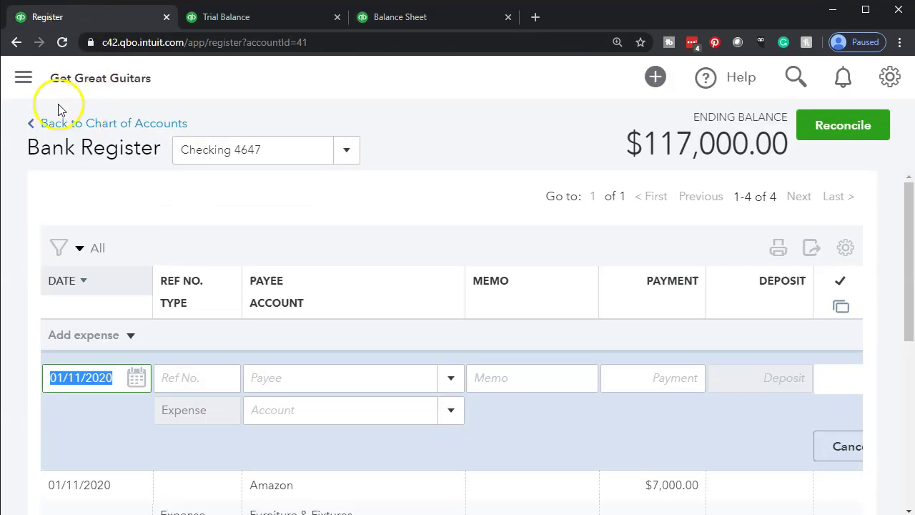
left_click(24, 78)
mouse_move(37, 236)
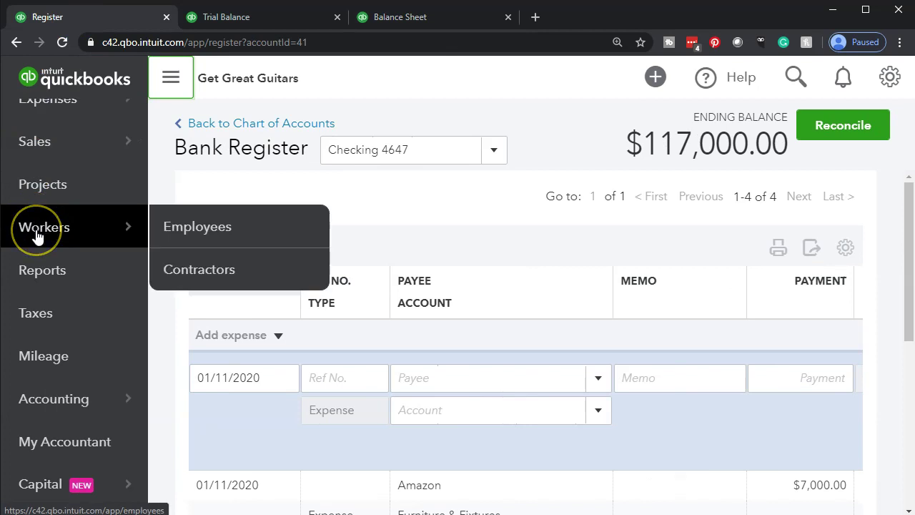
scroll(37, 275, "down", 2)
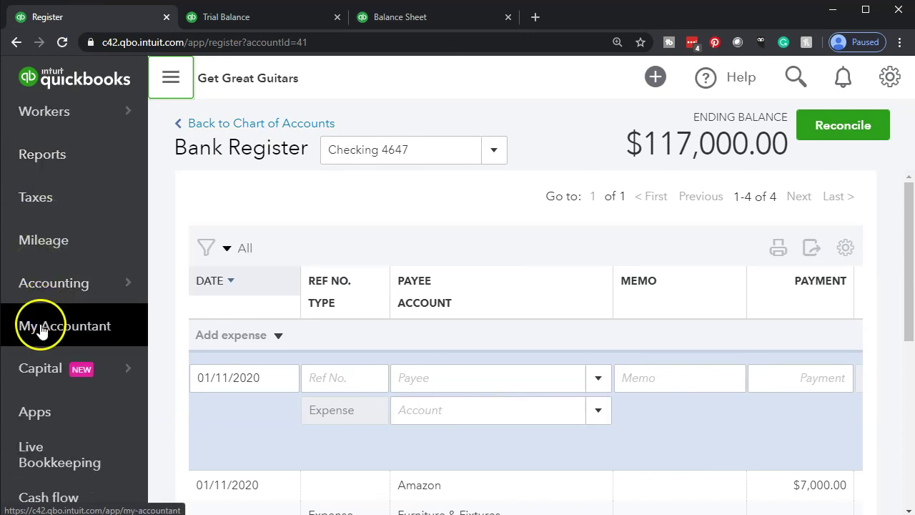
left_click(41, 300)
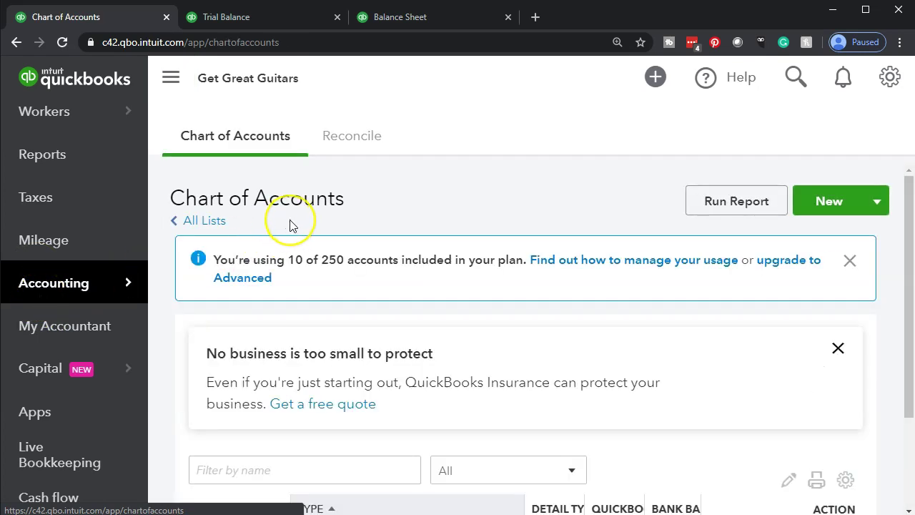
left_click(163, 80)
Step: Find the fixed asset accounts, review the settings of the Depreciation sub-account under Machinery & Equipment, and close them without changes
scroll(164, 86, "down", 4)
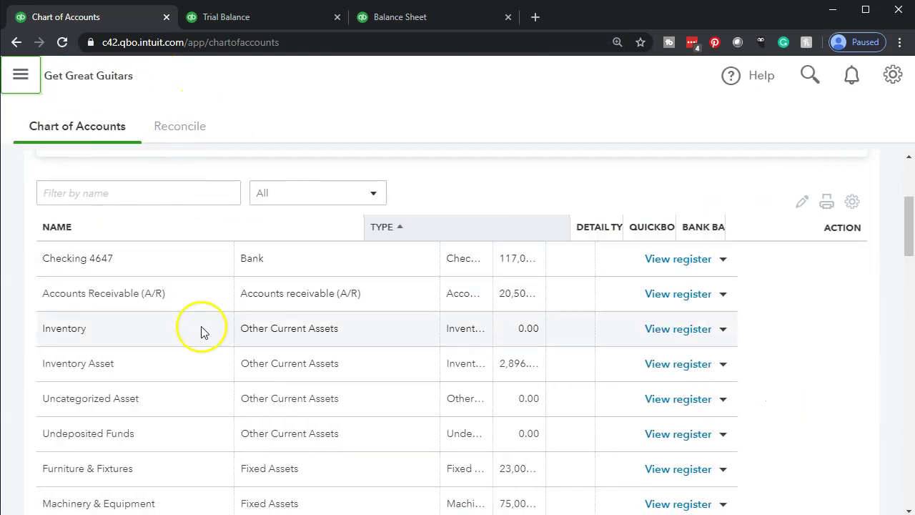
scroll(201, 331, "down", 4)
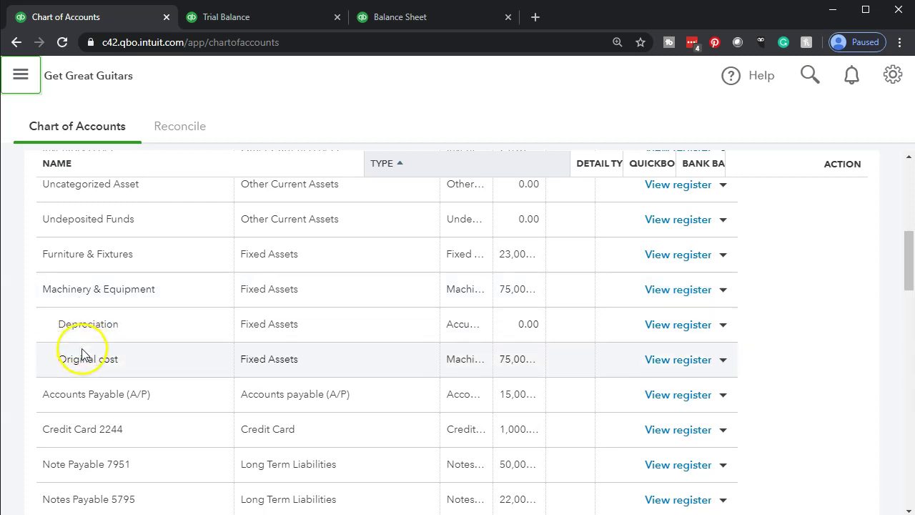
left_click(722, 325)
left_click(639, 345)
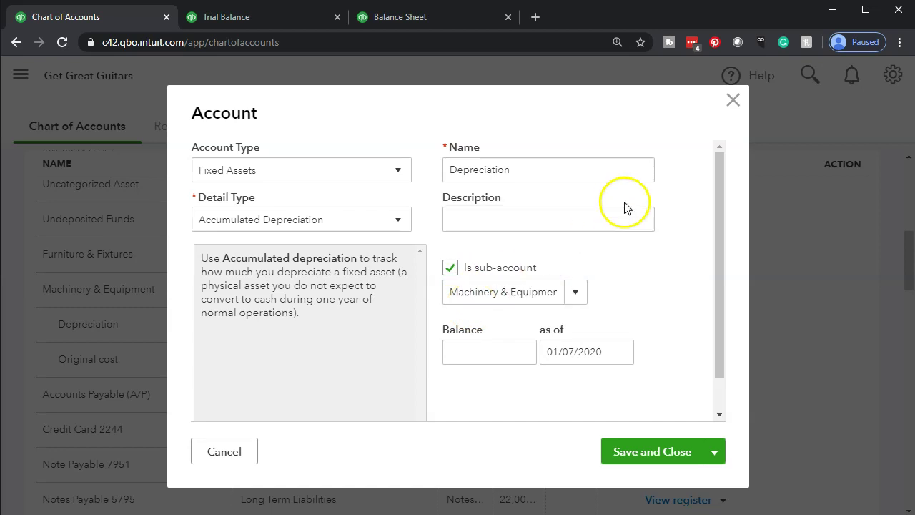
left_click(733, 102)
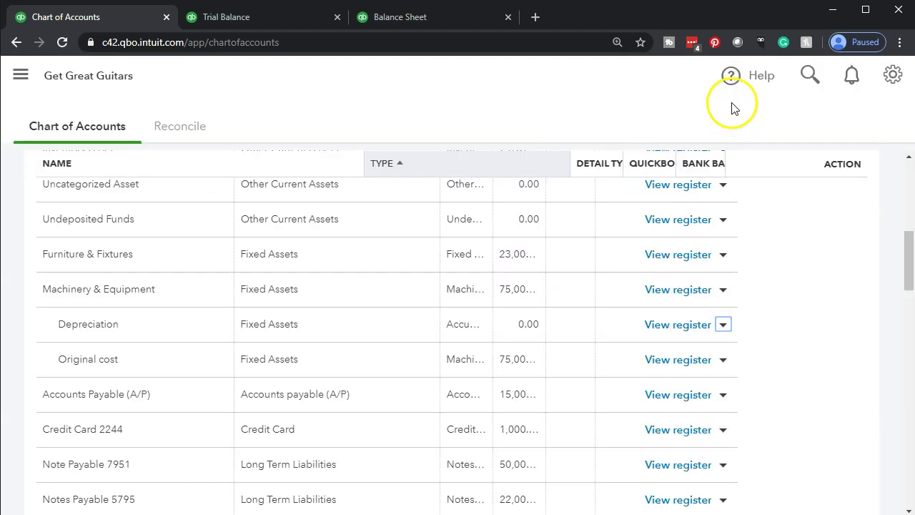